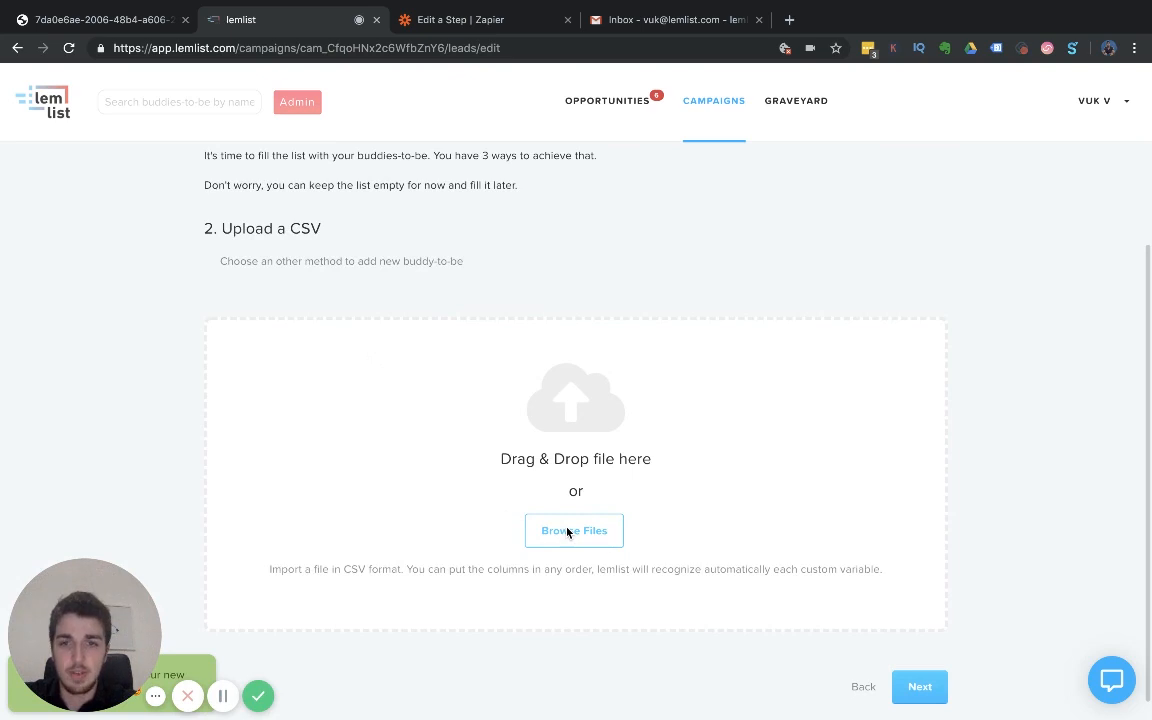
# Step: Import the "Slack test" CSV file from the Desktop as the campaign's buddies-to-be, keeping the proposed duplicate and column settings
pyautogui.click(567, 531)
pyautogui.scroll(-2, 410, 180)
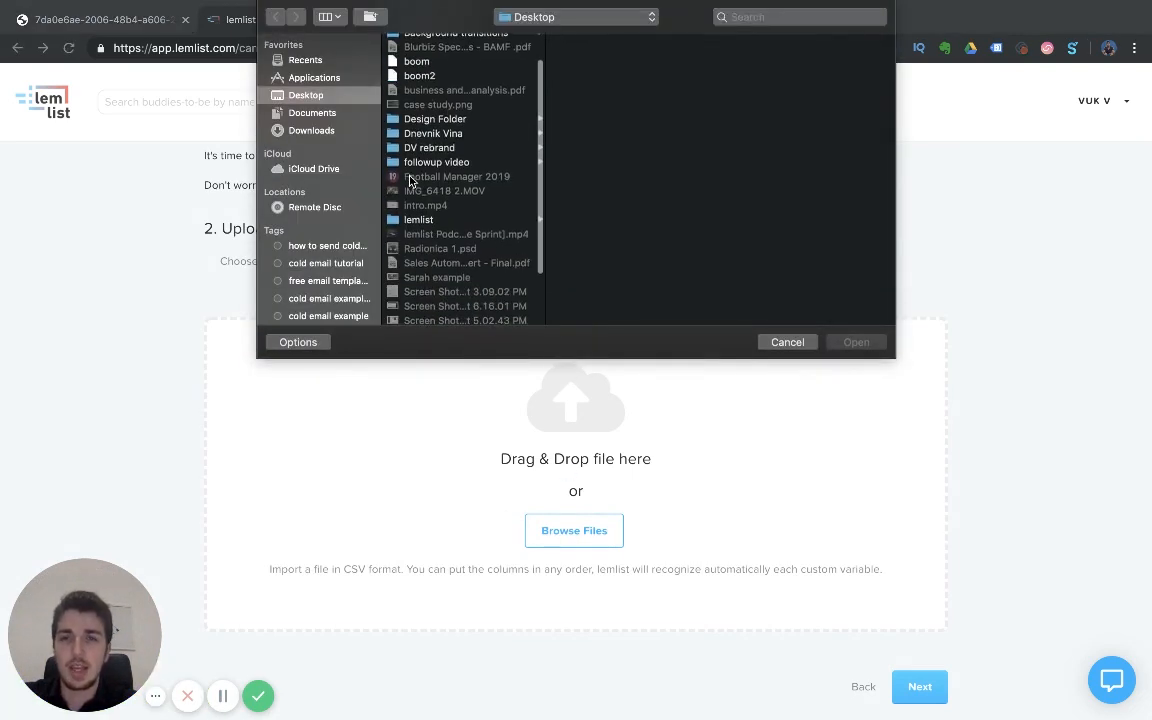
pyautogui.scroll(-3, 410, 180)
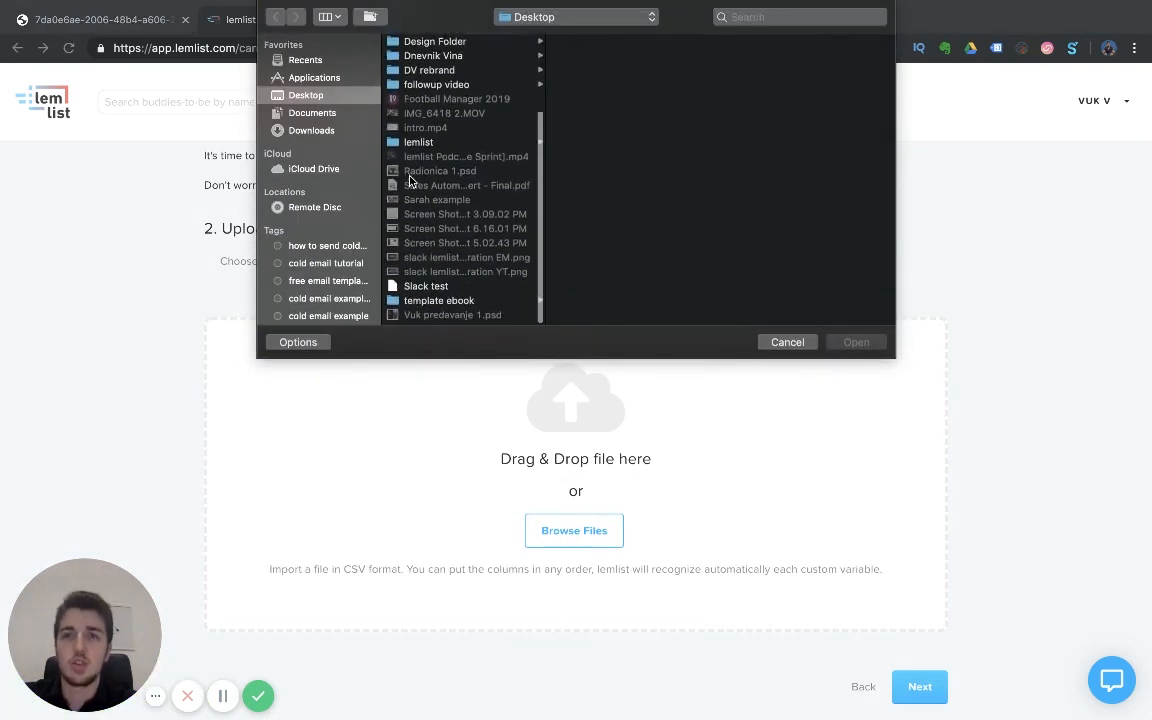
pyautogui.doubleClick(430, 288)
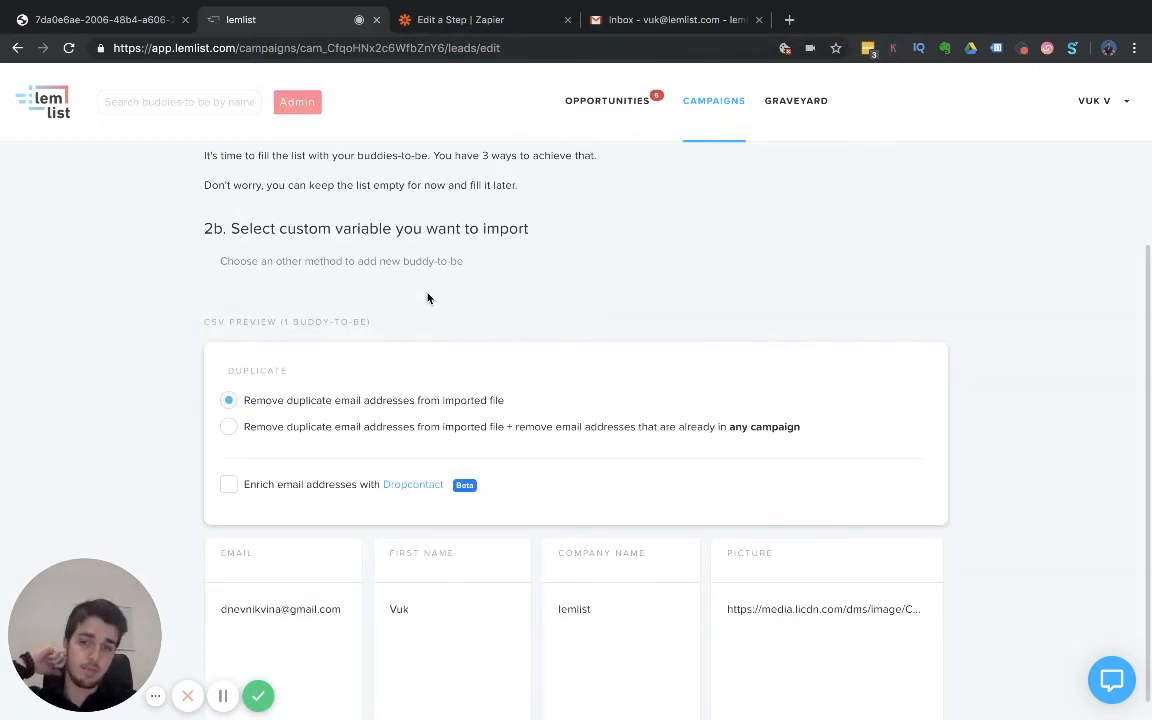
pyautogui.scroll(-2, 427, 297)
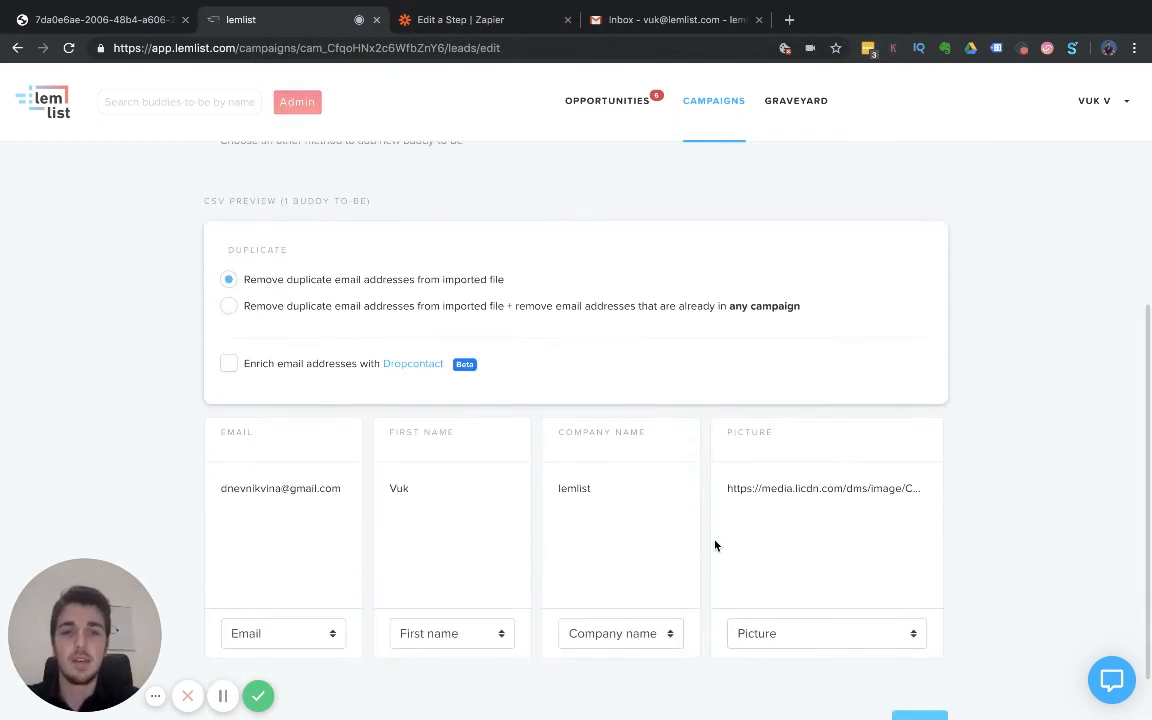
pyautogui.scroll(-1, 715, 545)
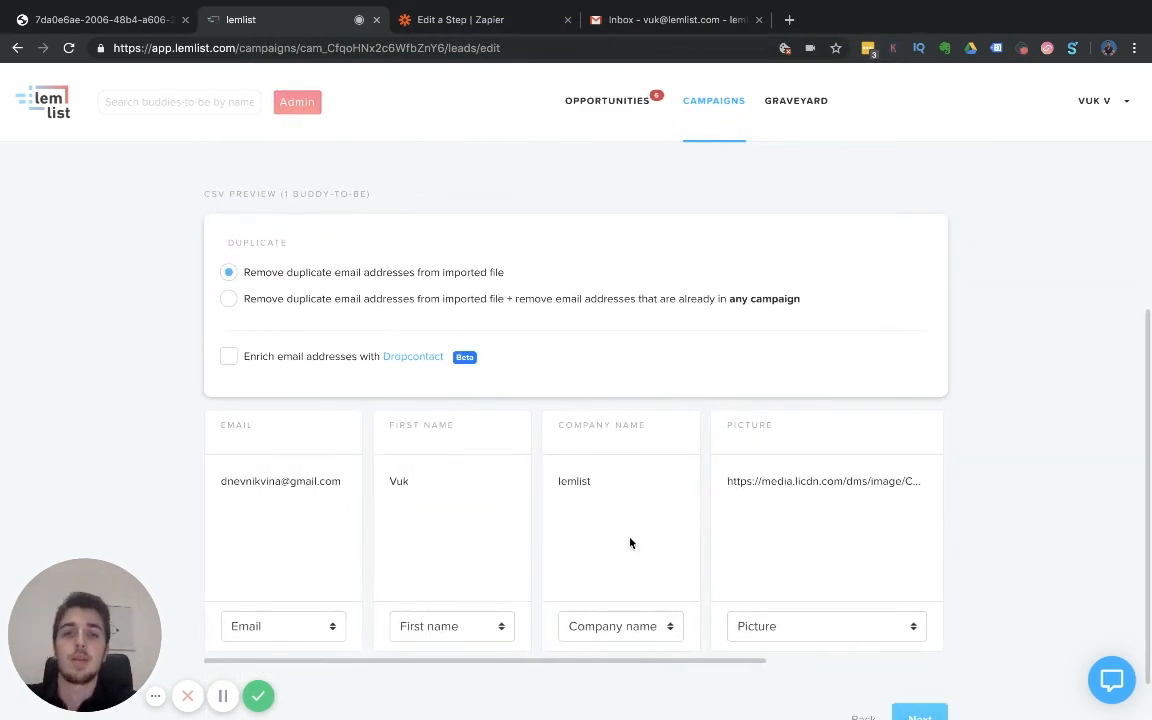
pyautogui.scroll(-1, 630, 541)
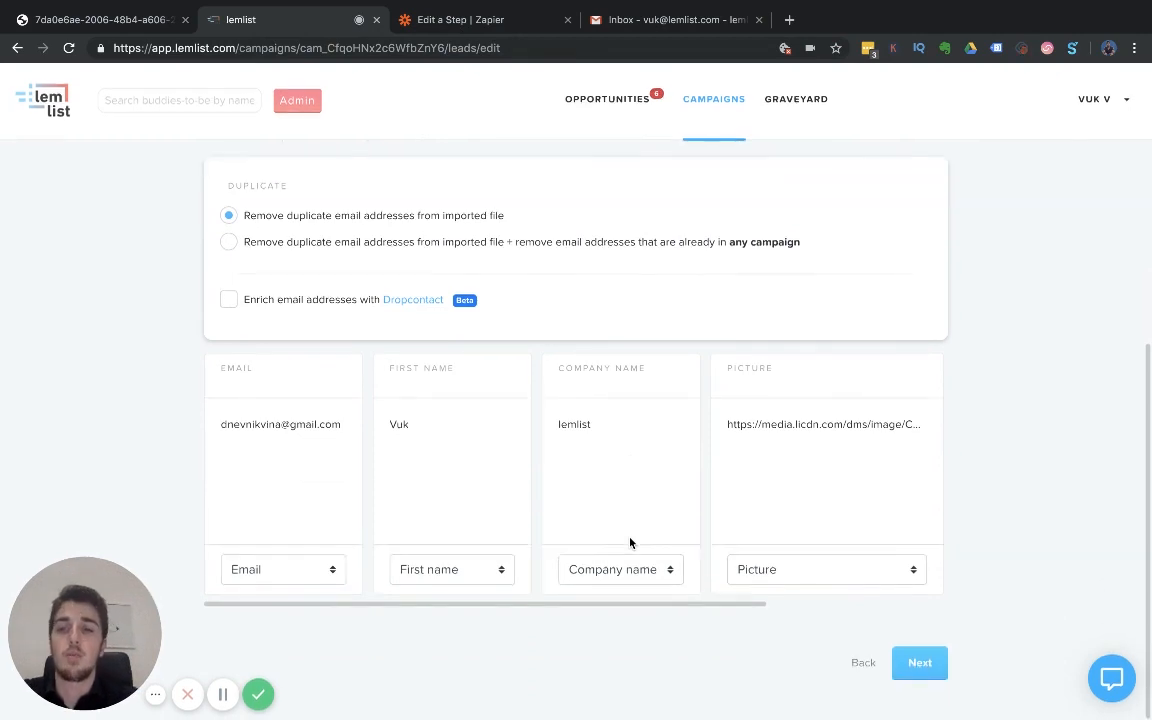
pyautogui.click(930, 665)
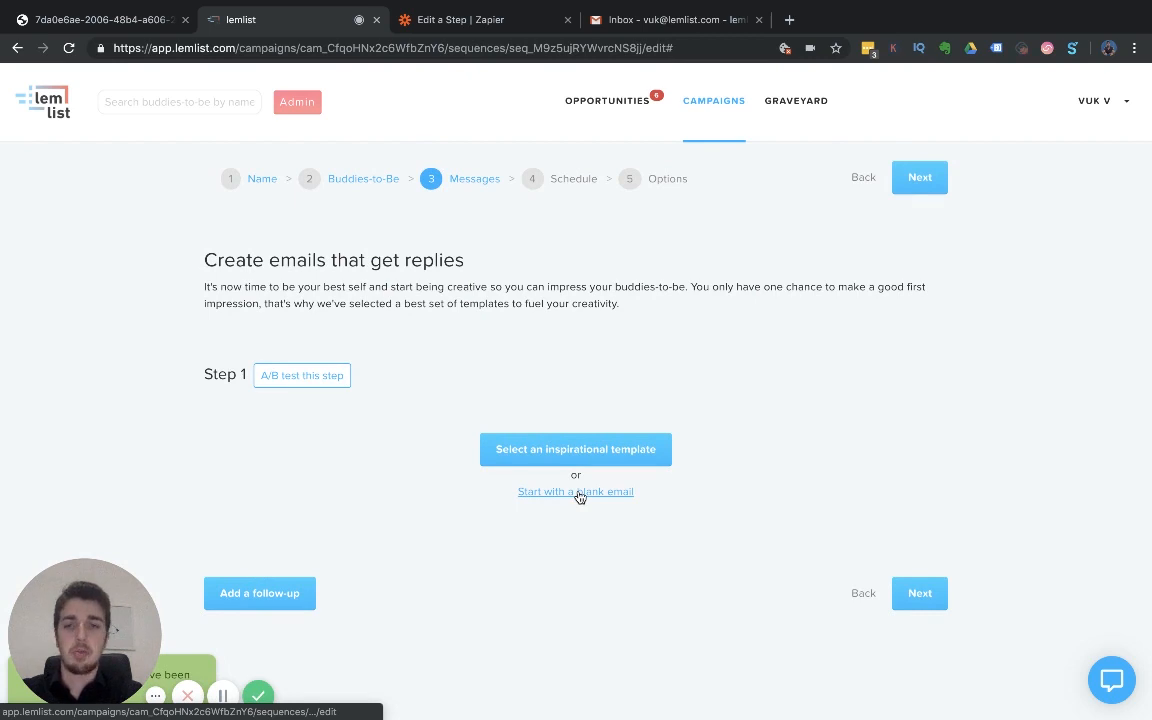
# Step: Write a blank first email with subject "Slack Test" and body "Integration time baby!", save it and return to the campaigns list
pyautogui.click(578, 492)
pyautogui.click(362, 411)
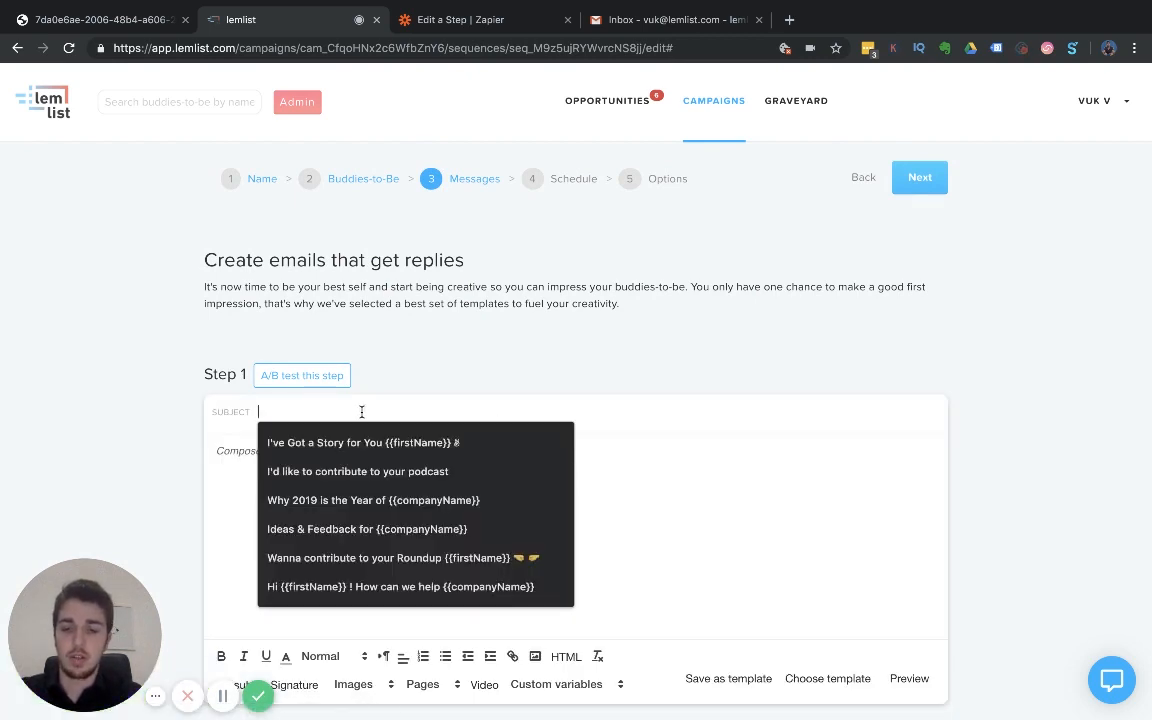
pyautogui.write('Slack Test')
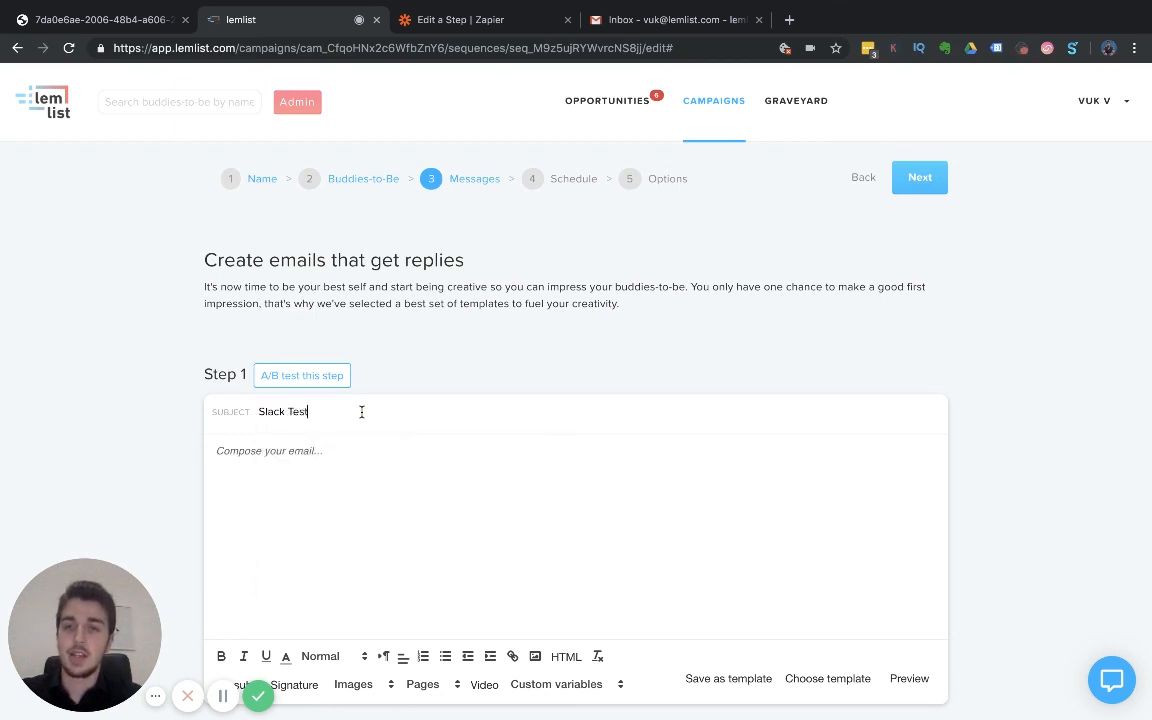
pyautogui.press('Tab')
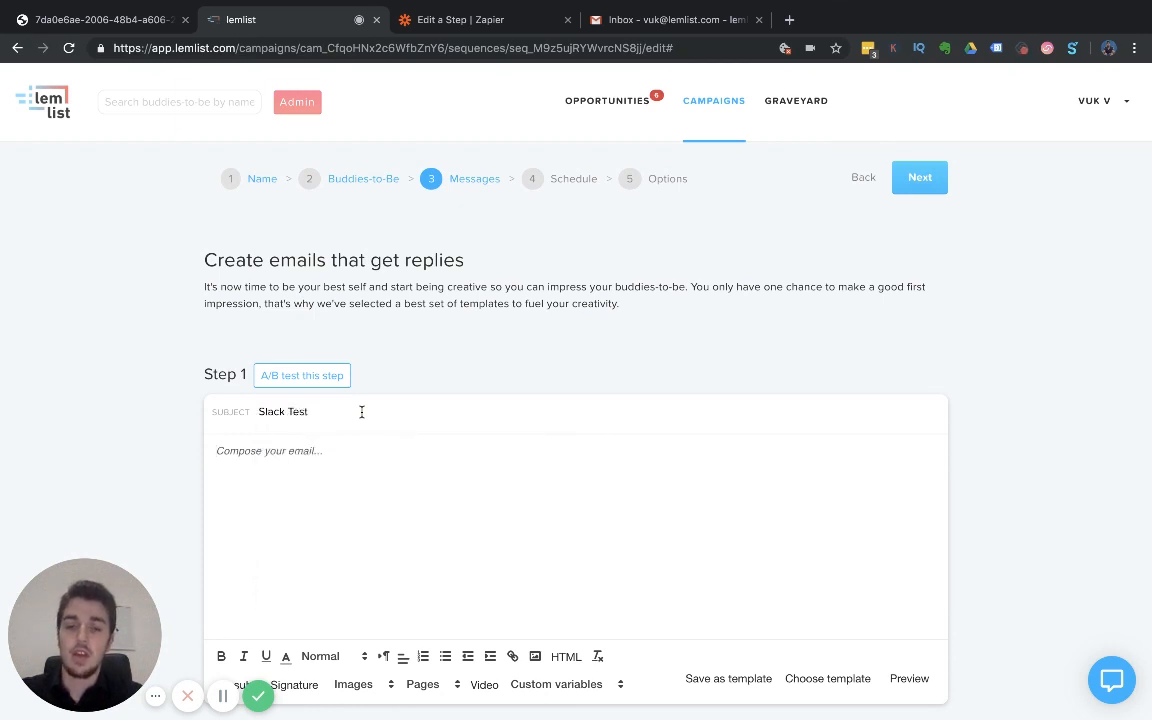
pyautogui.write('Integration time baby')
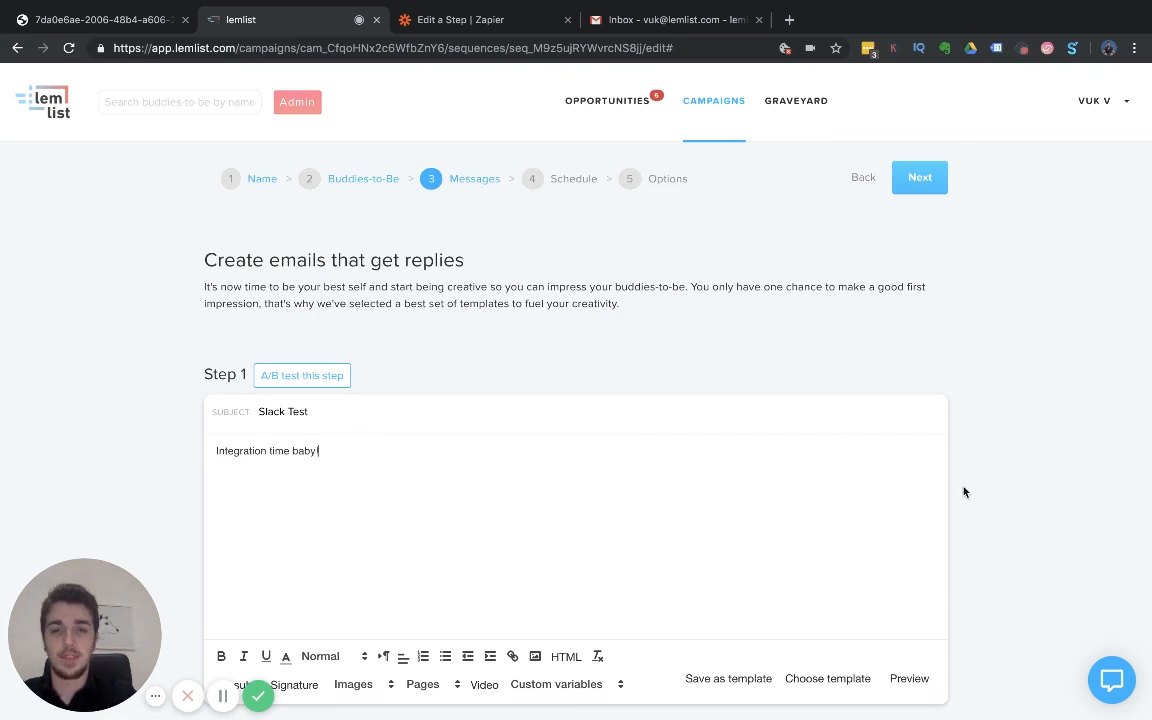
pyautogui.scroll(-1, 963, 491)
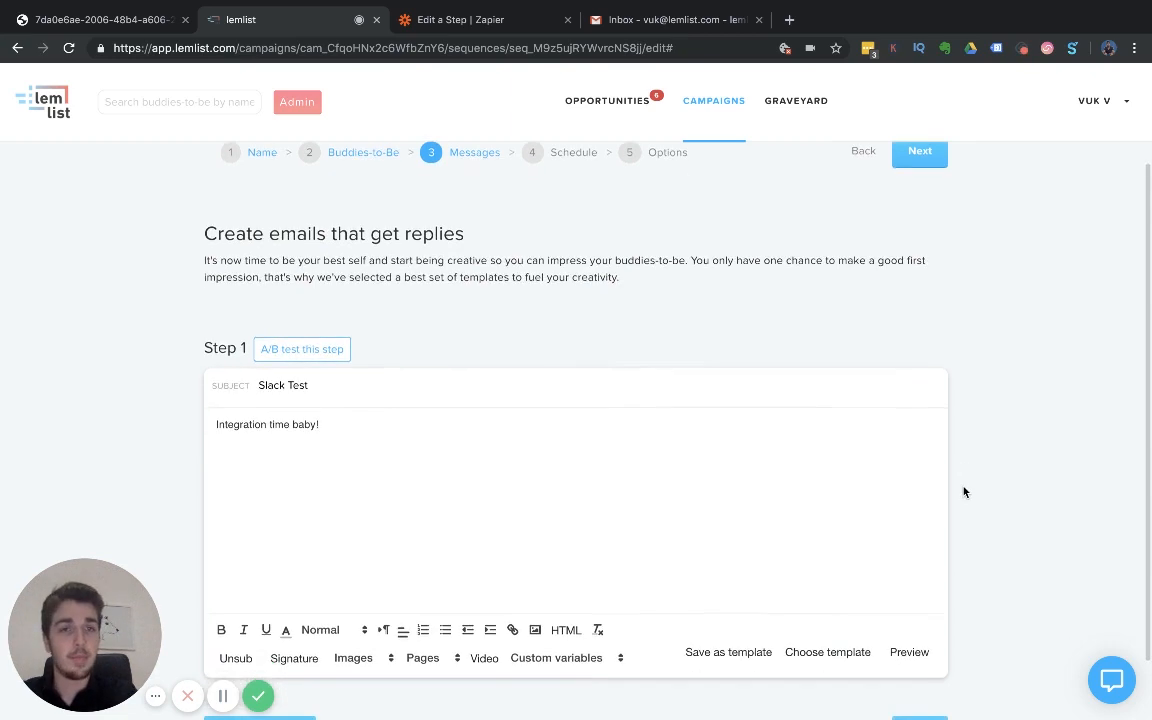
pyautogui.click(918, 152)
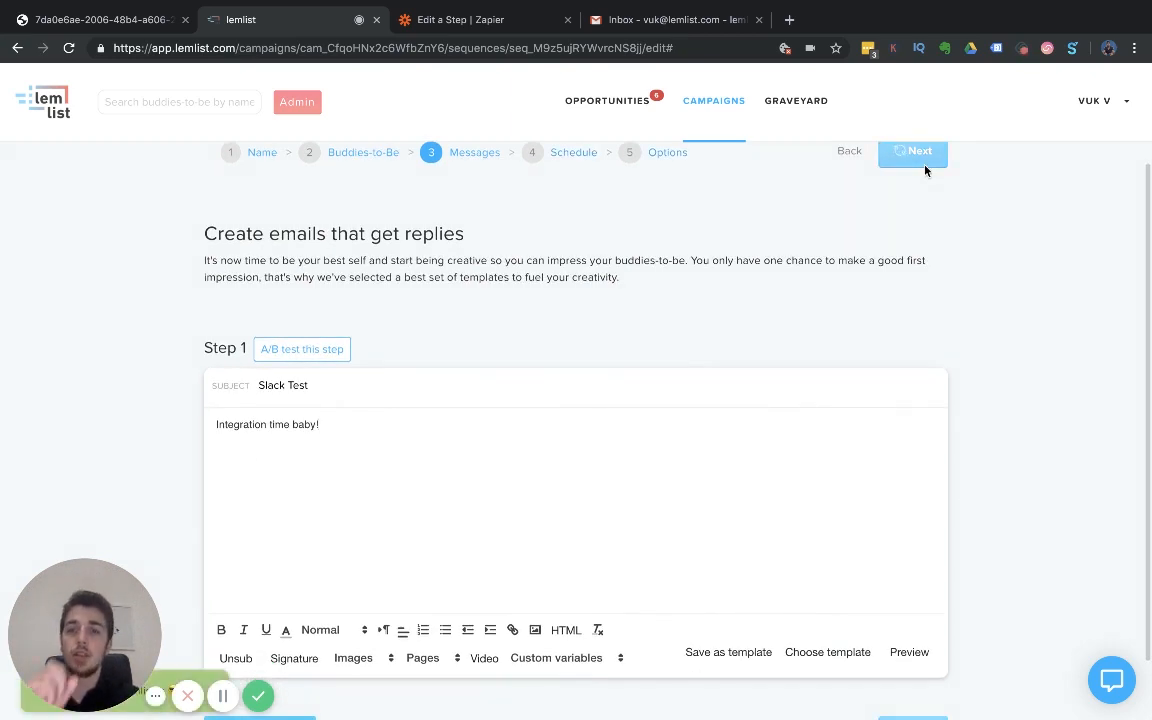
pyautogui.click(741, 129)
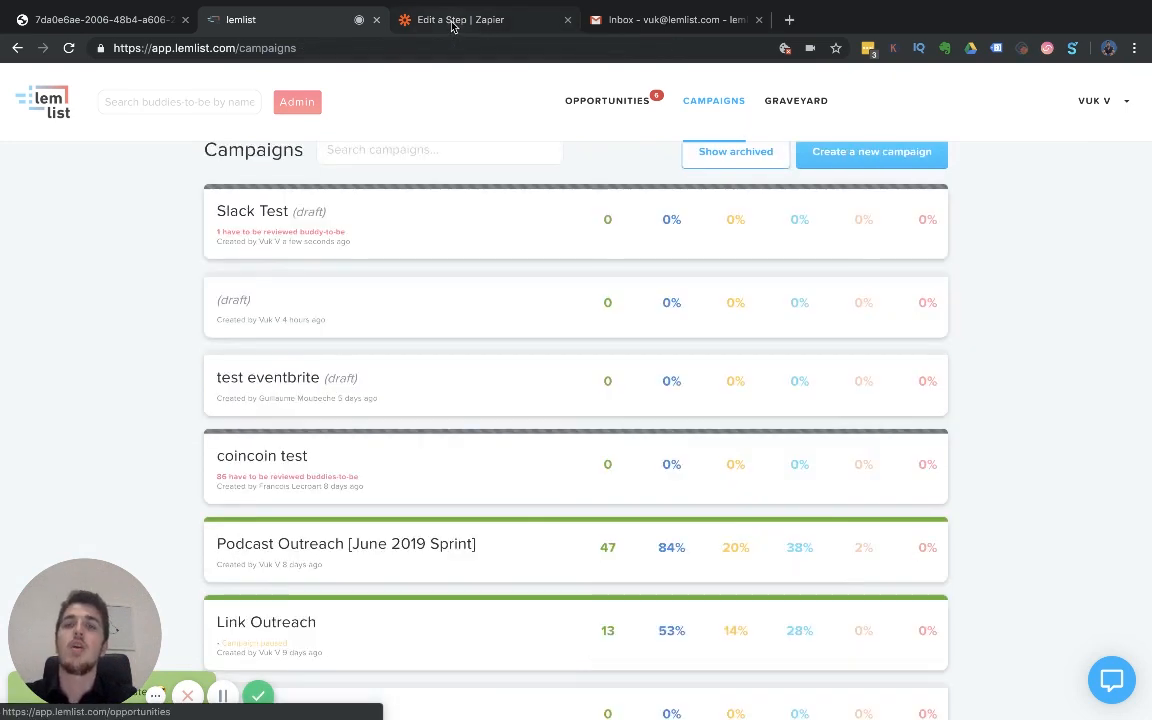
# Step: Switch to Zapier and set the zap's trigger to lemlist's New Email Activity
pyautogui.click(452, 22)
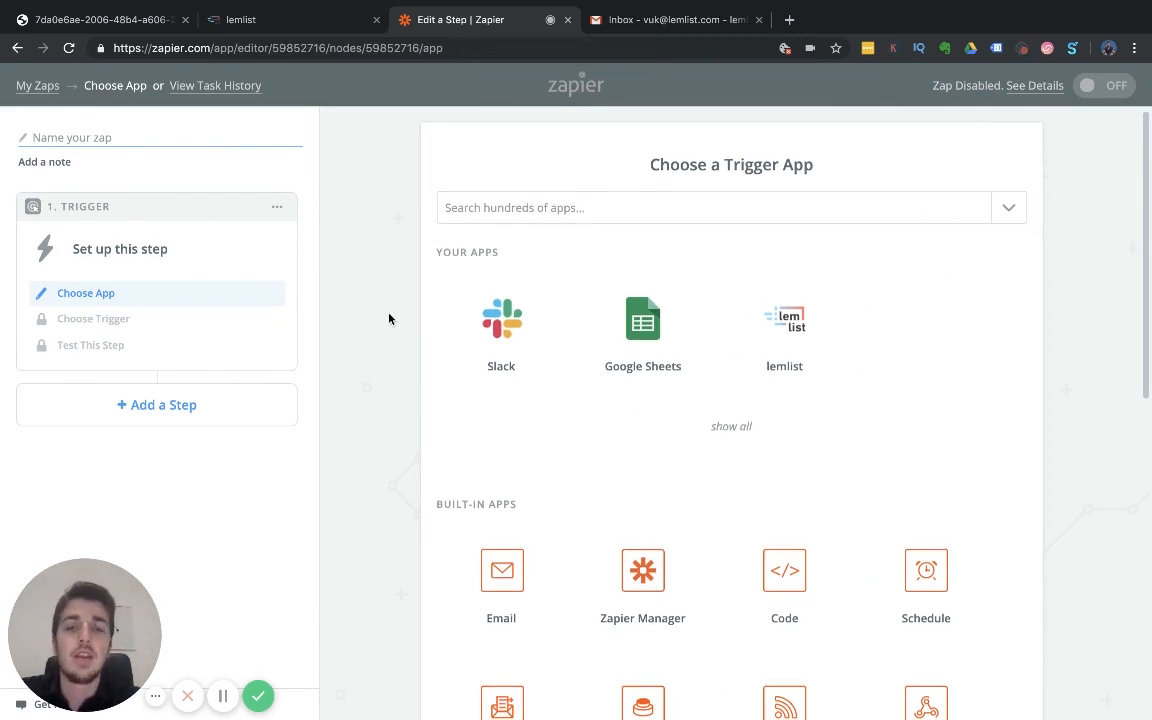
pyautogui.scroll(-1, 389, 318)
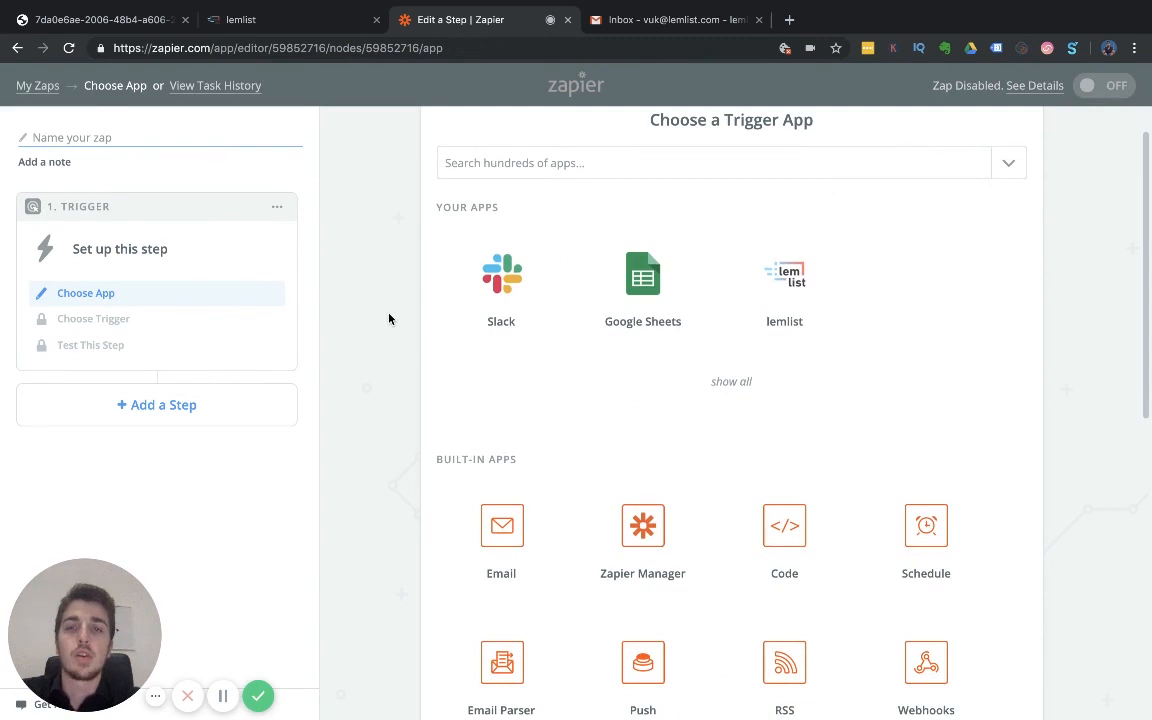
pyautogui.click(812, 301)
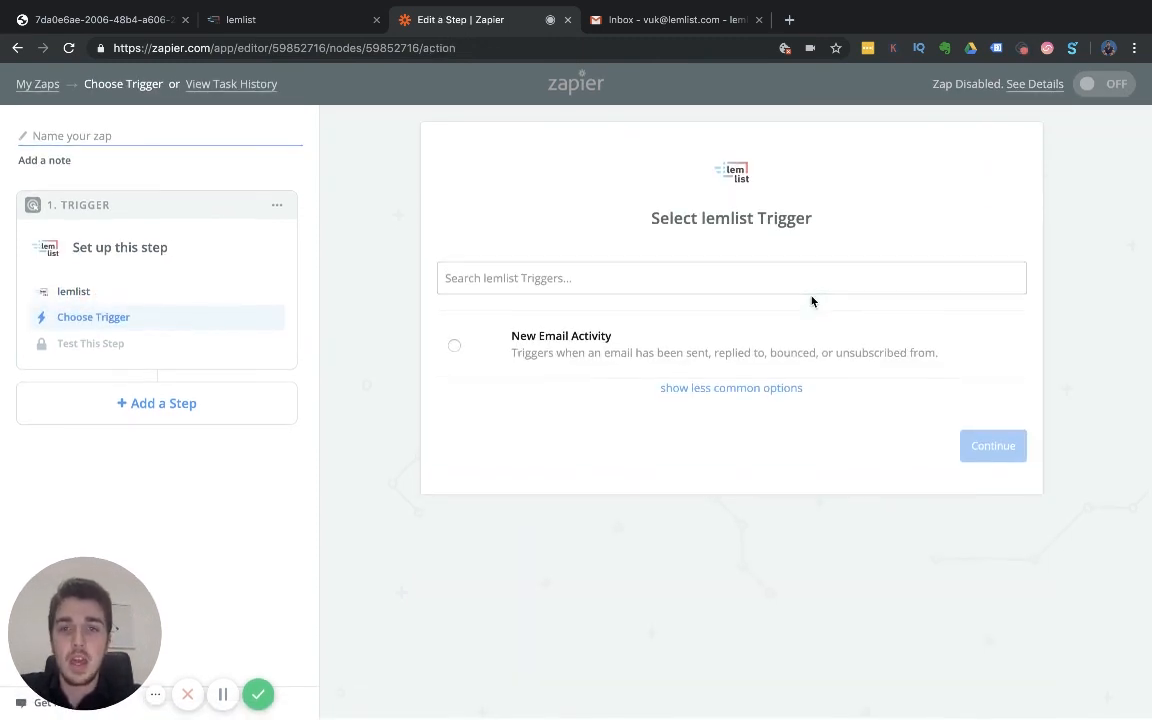
pyautogui.click(586, 372)
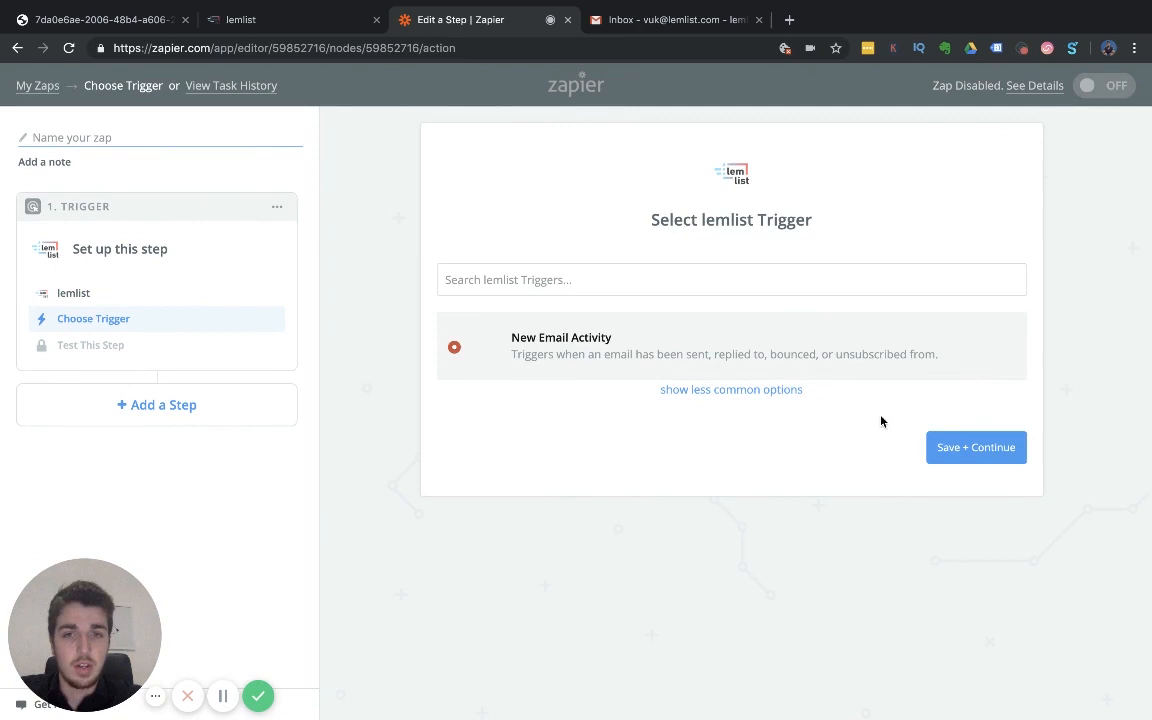
pyautogui.click(951, 450)
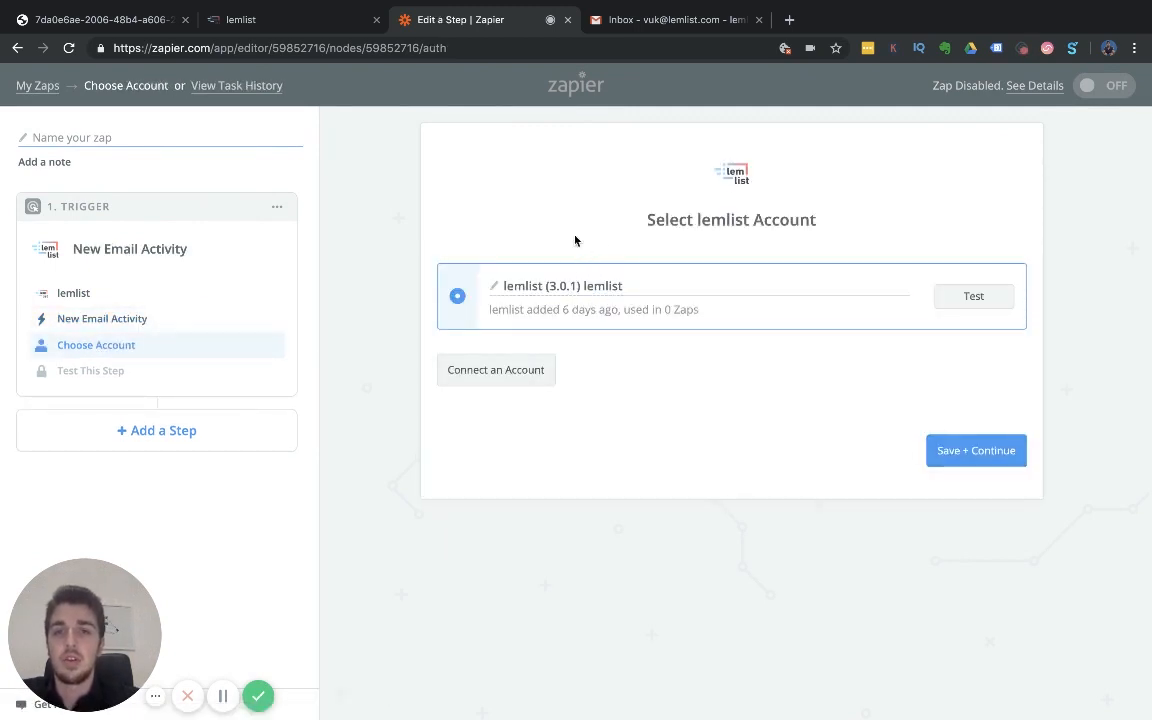
# Step: Switch to lemlist and view the Zapier login and password section of the Integrations page
pyautogui.hotkey('ctrl', 'shift', 'Tab')
pyautogui.click(1120, 103)
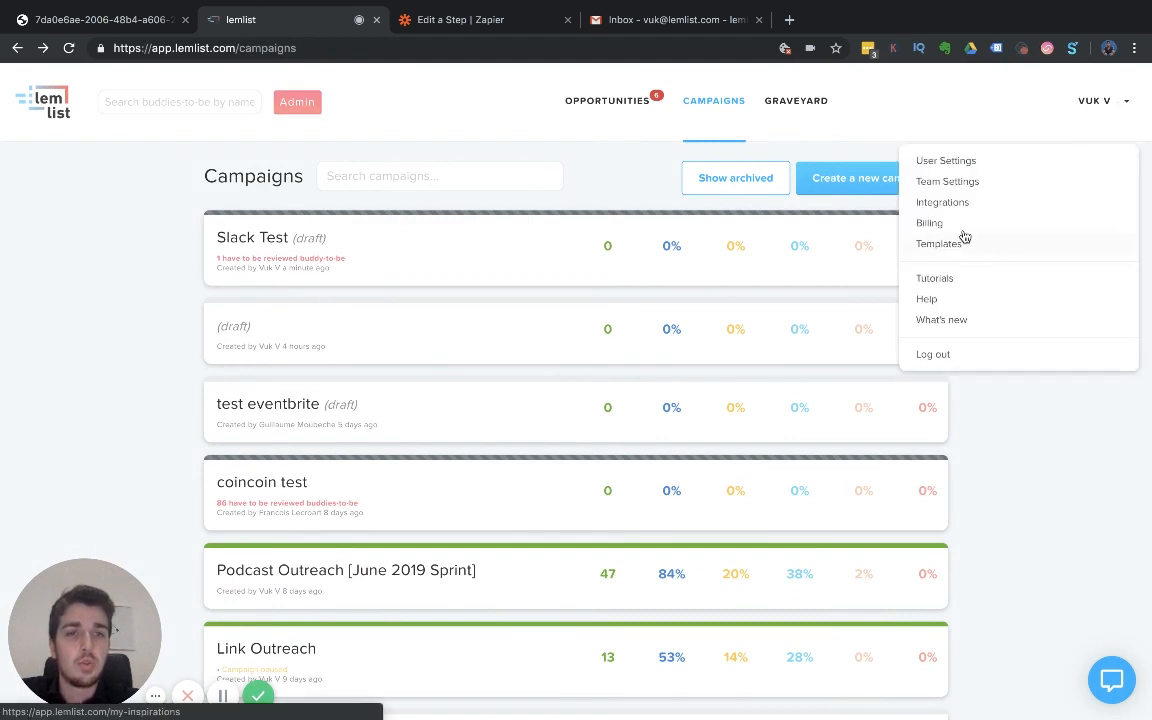
pyautogui.click(945, 203)
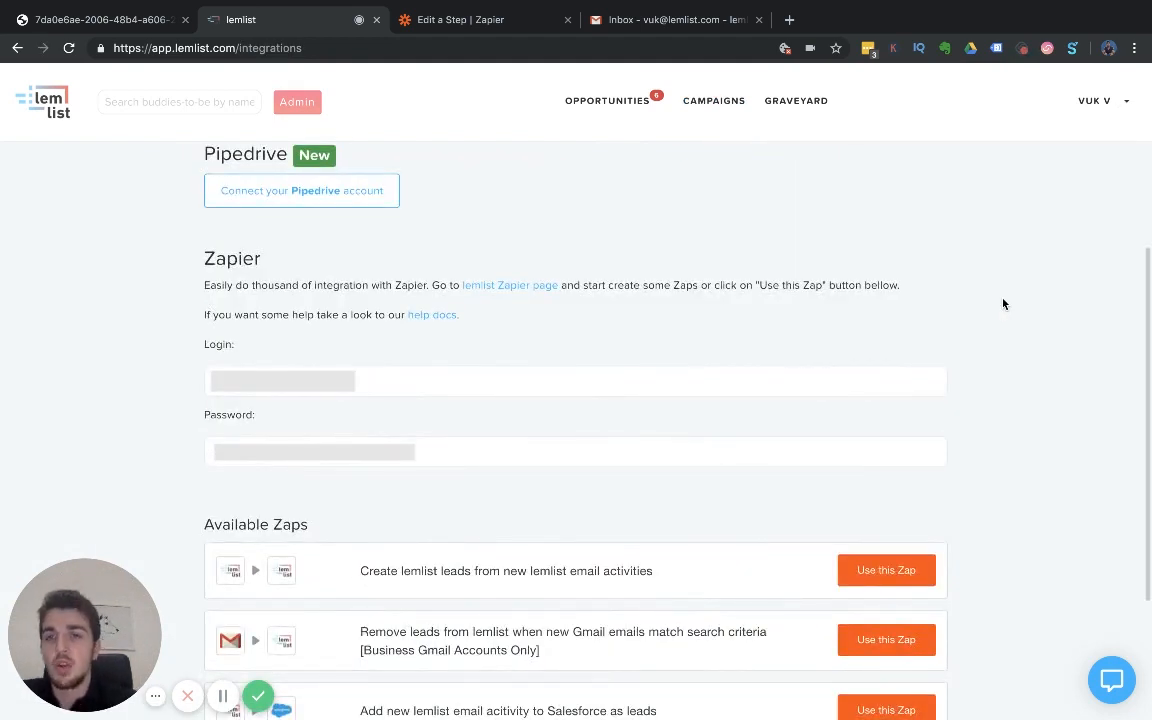
# Step: Return to Zapier, keep the connected lemlist account and restrict the trigger to the Slack Test campaign
pyautogui.click(434, 21)
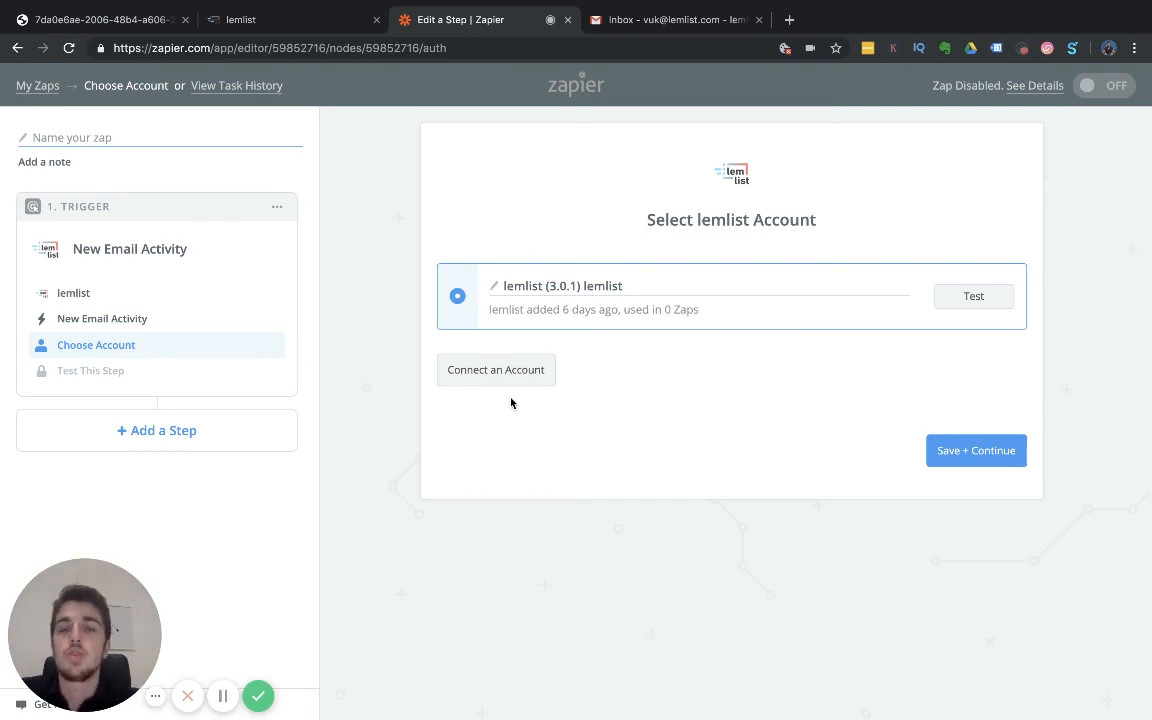
pyautogui.click(948, 456)
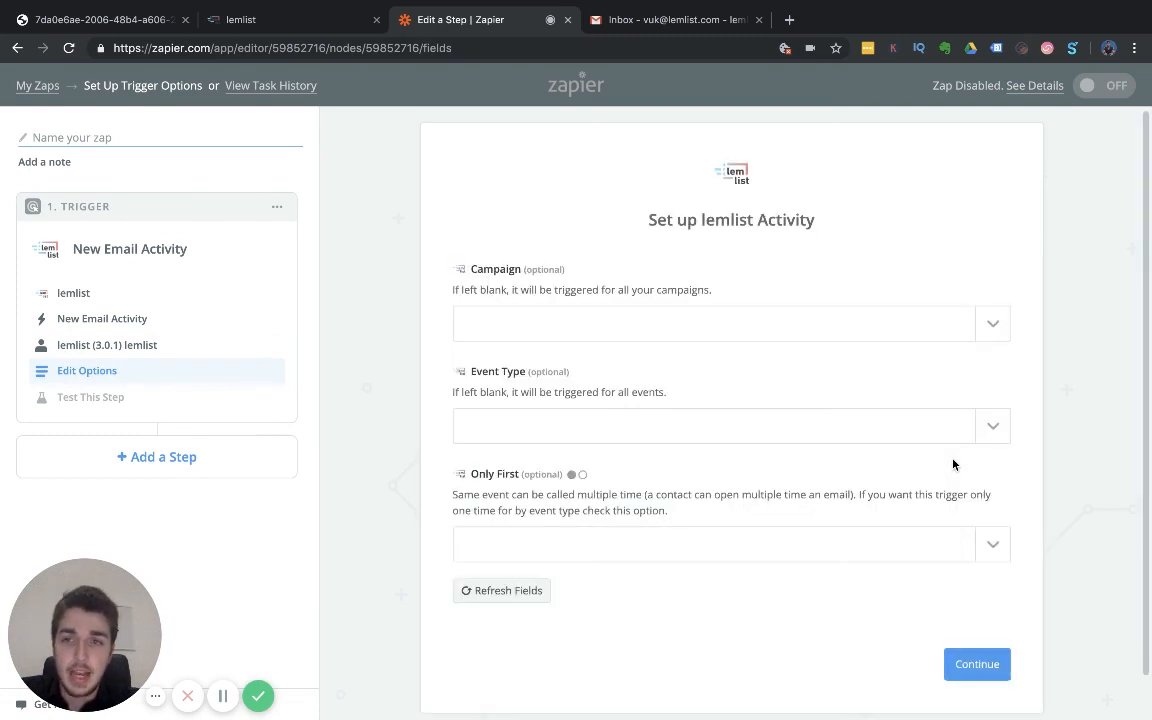
pyautogui.scroll(-1, 953, 464)
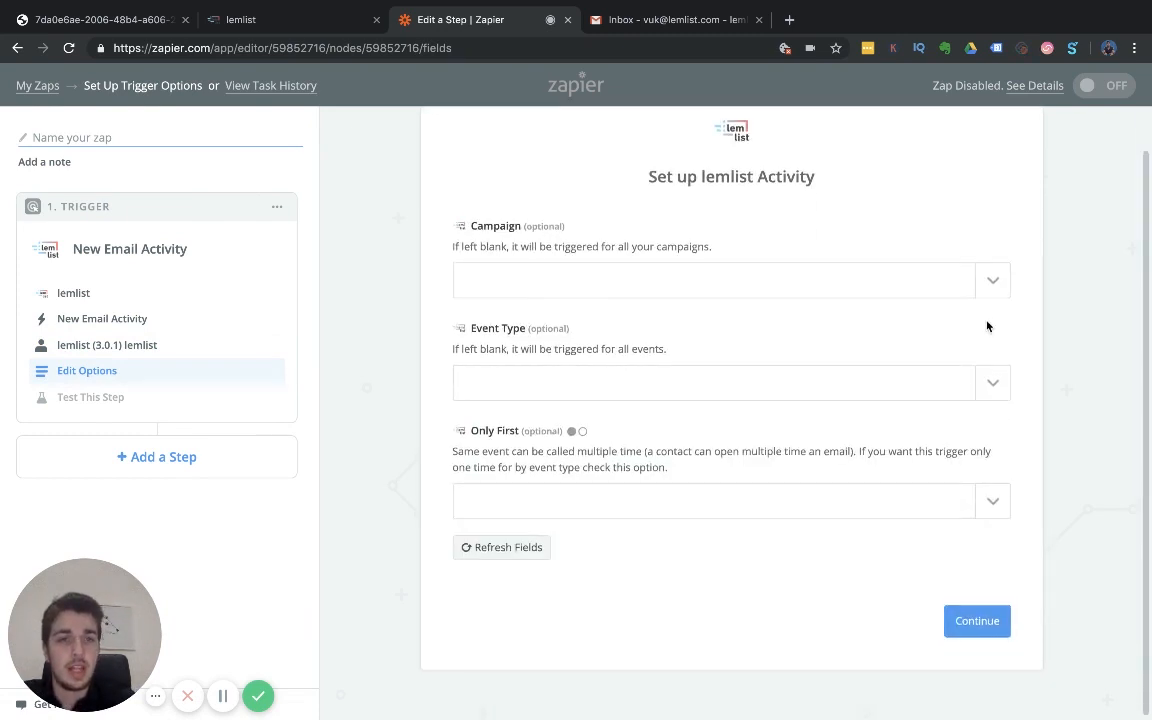
pyautogui.click(992, 281)
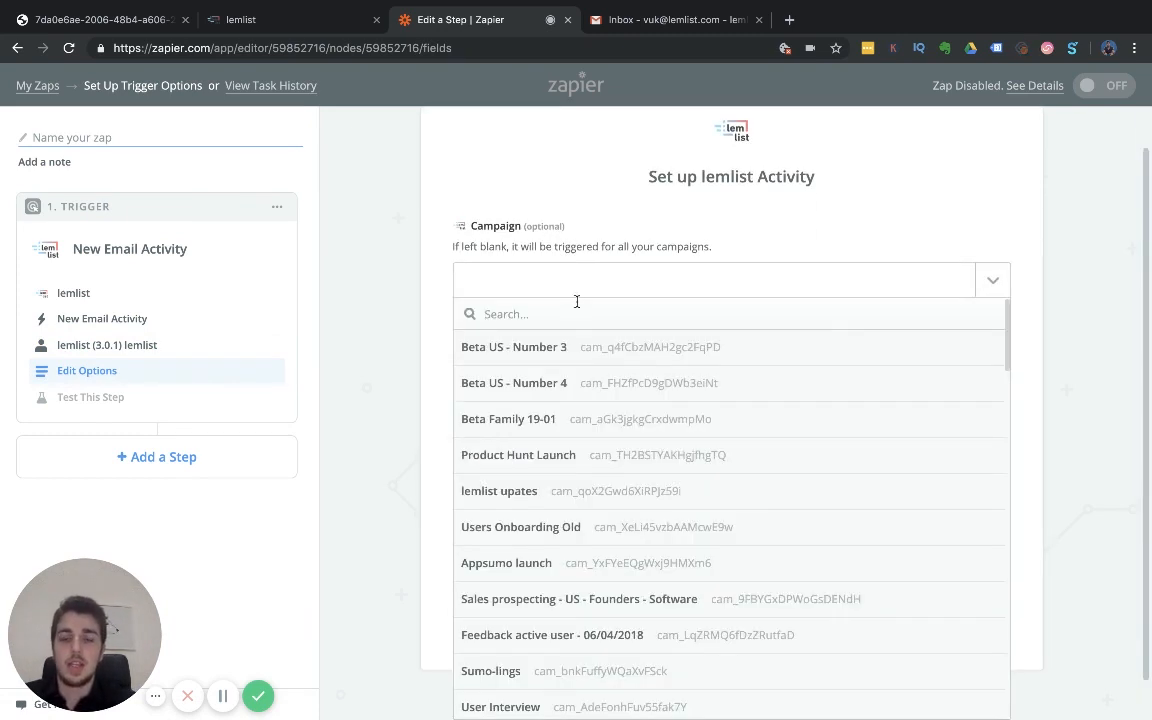
pyautogui.write('sla')
pyautogui.click(515, 346)
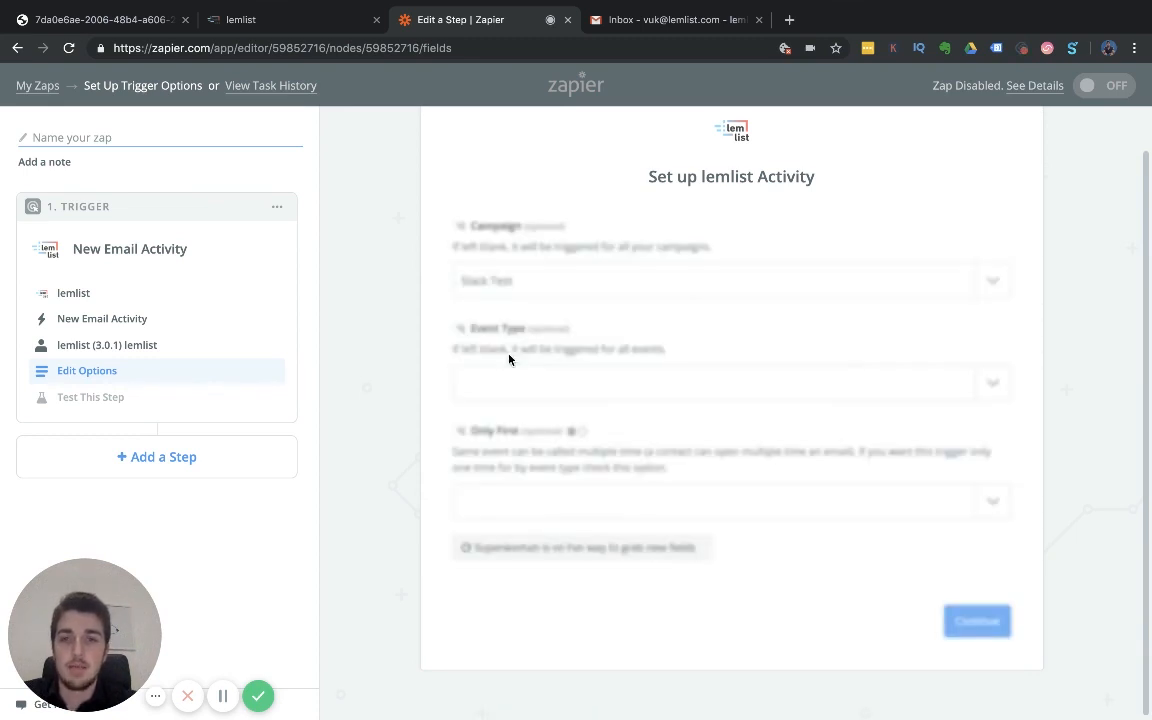
# Step: Set the trigger's event type to Emails Replied and Only First to yes
pyautogui.click(995, 384)
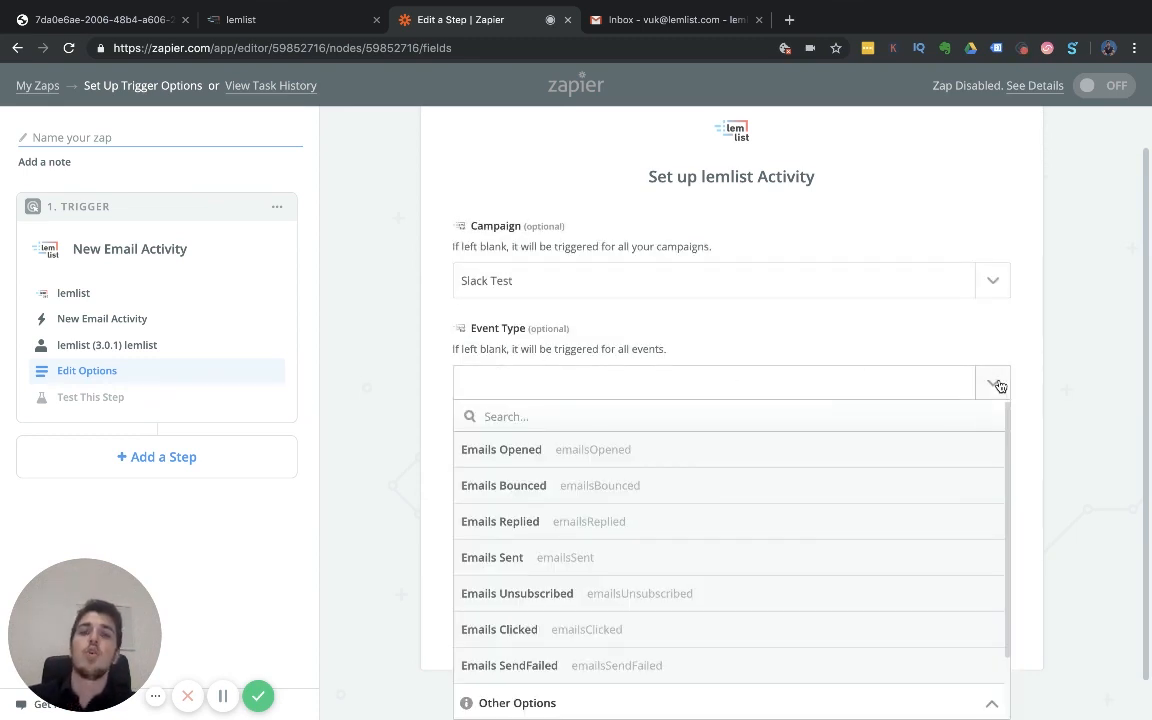
pyautogui.scroll(-1, 971, 500)
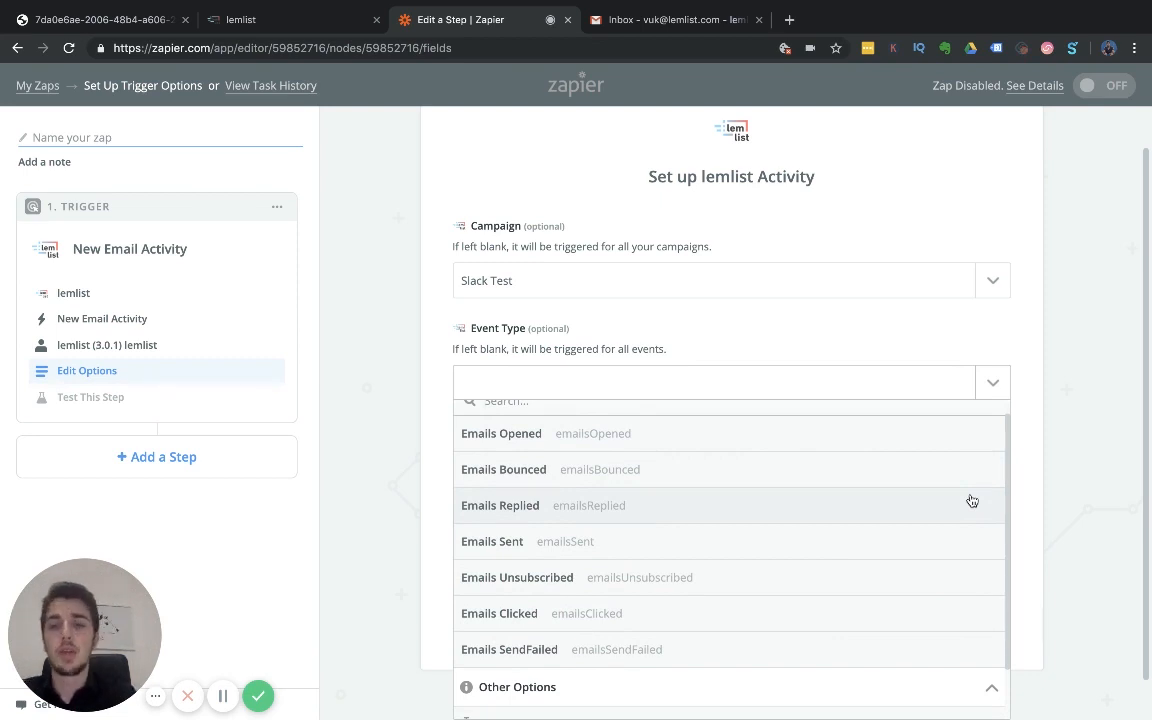
pyautogui.click(860, 508)
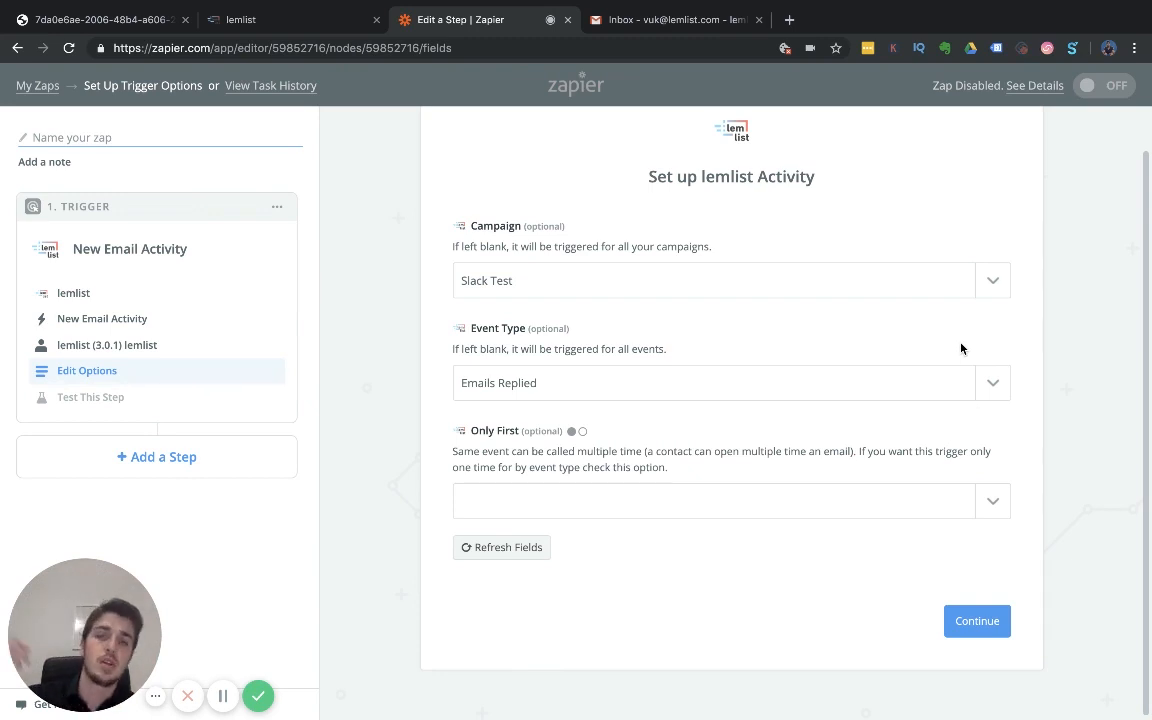
pyautogui.click(991, 502)
pyautogui.click(836, 578)
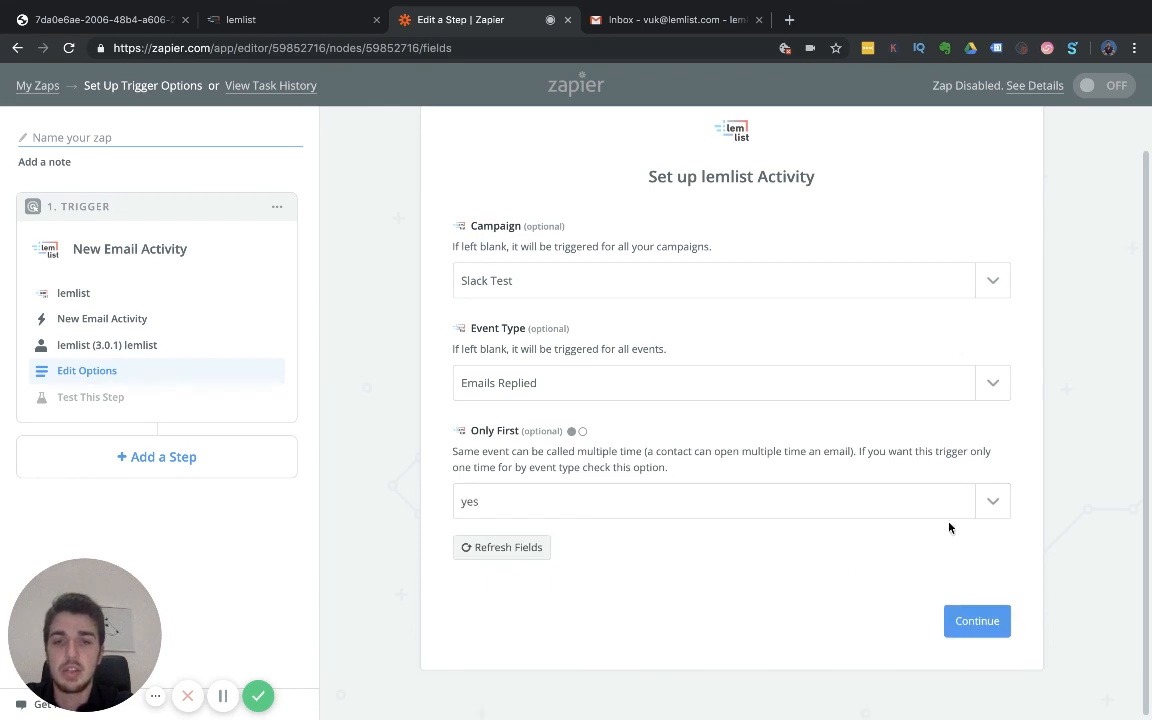
# Step: Save the trigger options, skip the sample test and continue without samples
pyautogui.click(967, 629)
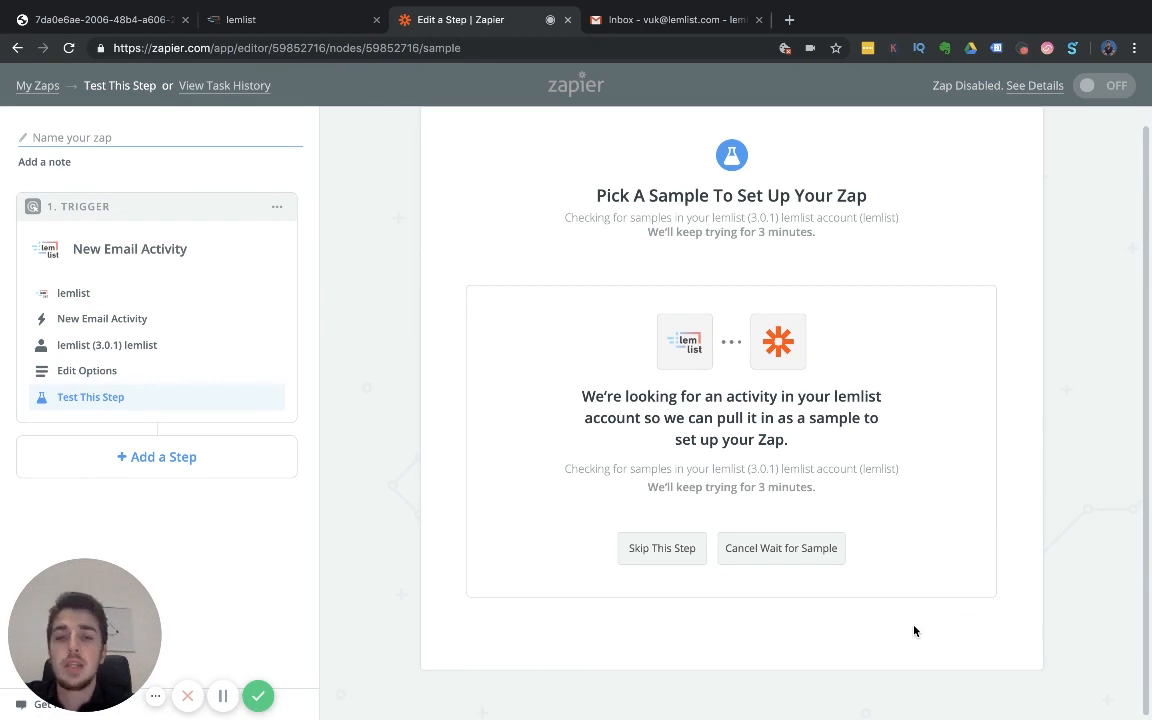
pyautogui.click(662, 548)
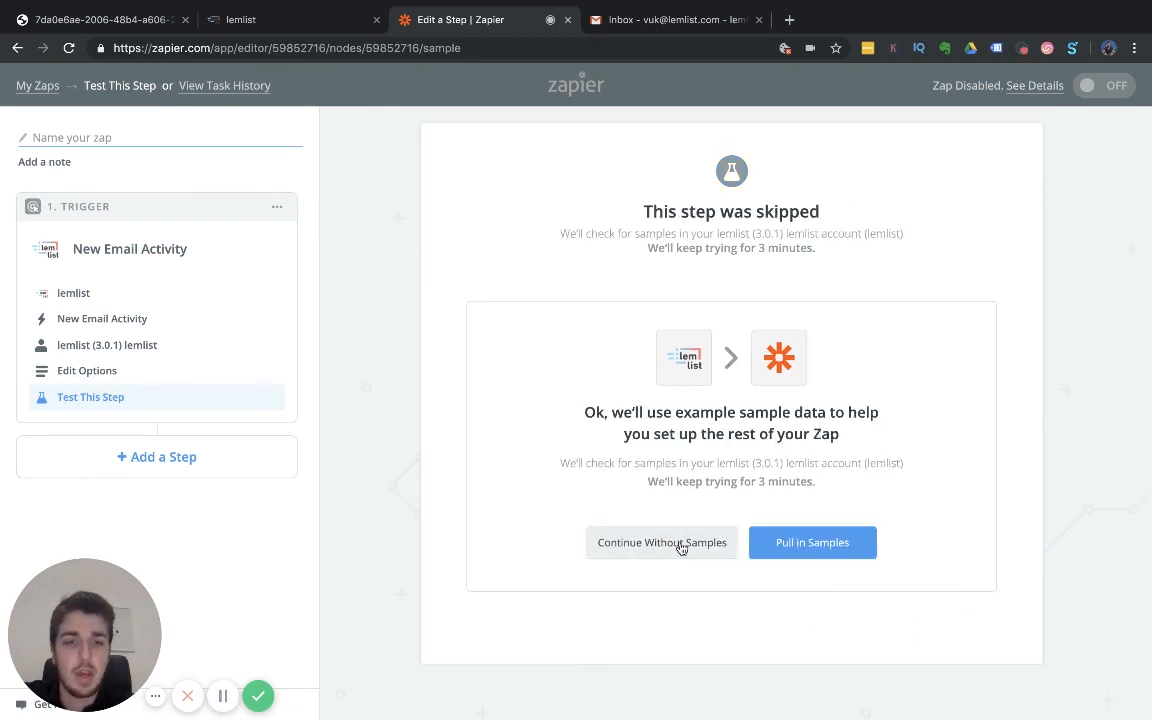
pyautogui.click(680, 547)
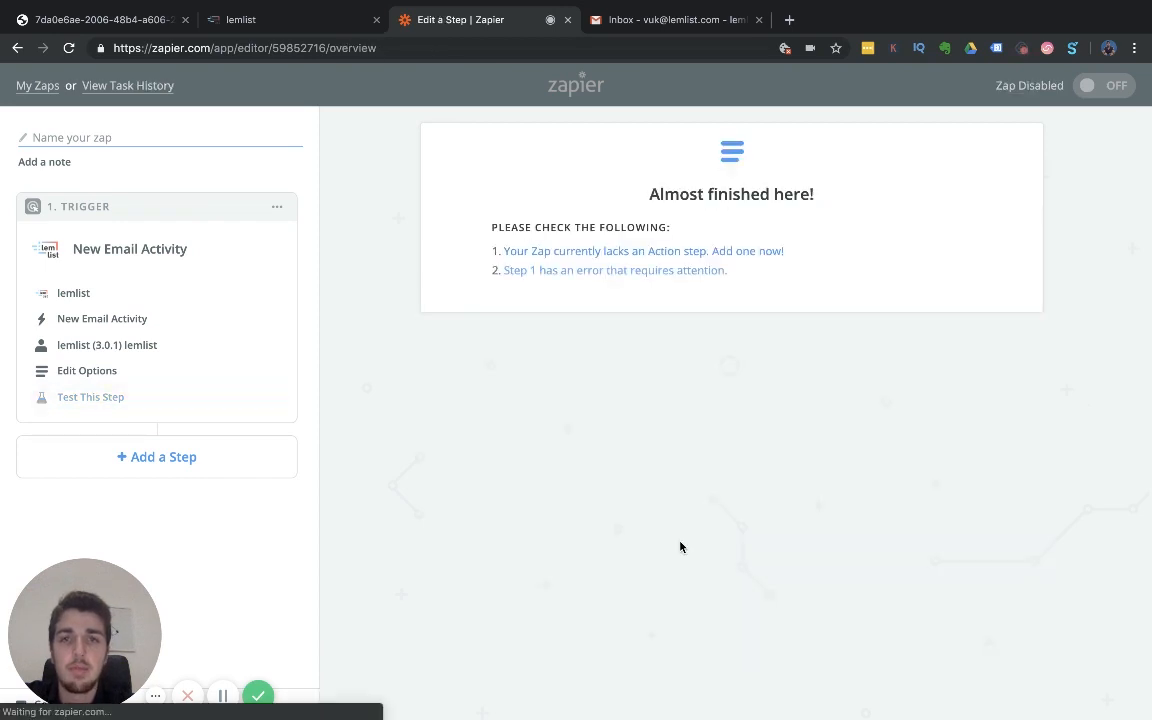
# Step: Add an Action/Search step after the New Email Activity trigger
pyautogui.click(120, 459)
pyautogui.scroll(-1, 154, 458)
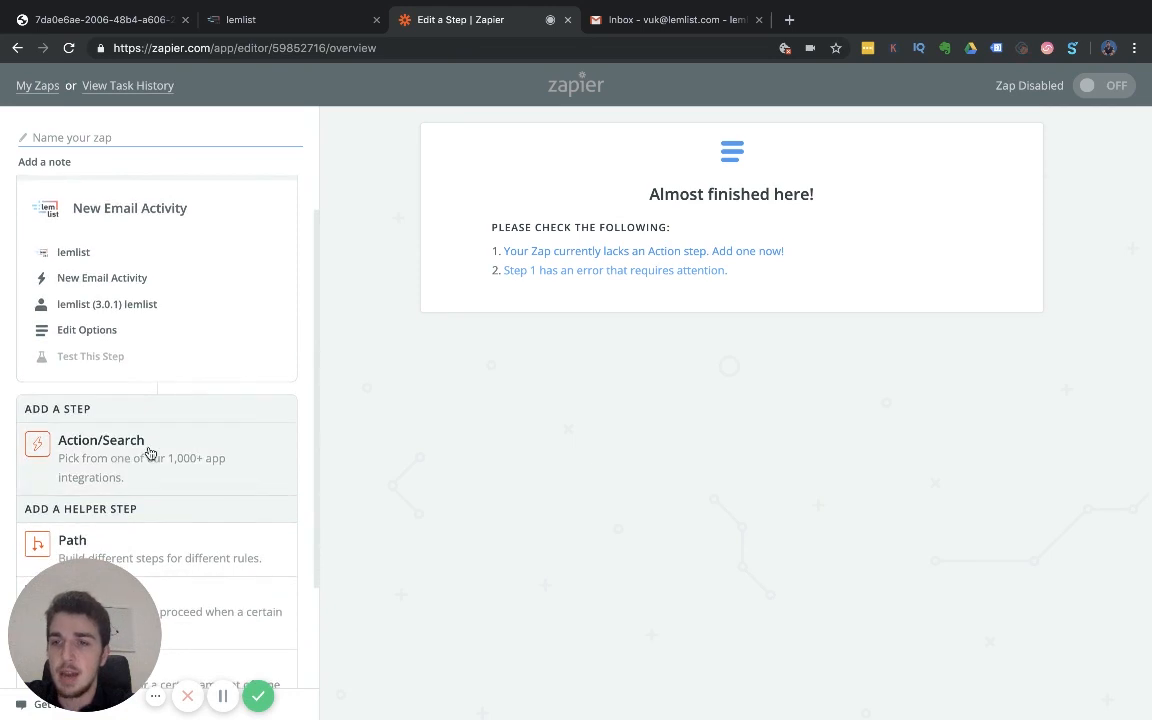
pyautogui.click(148, 453)
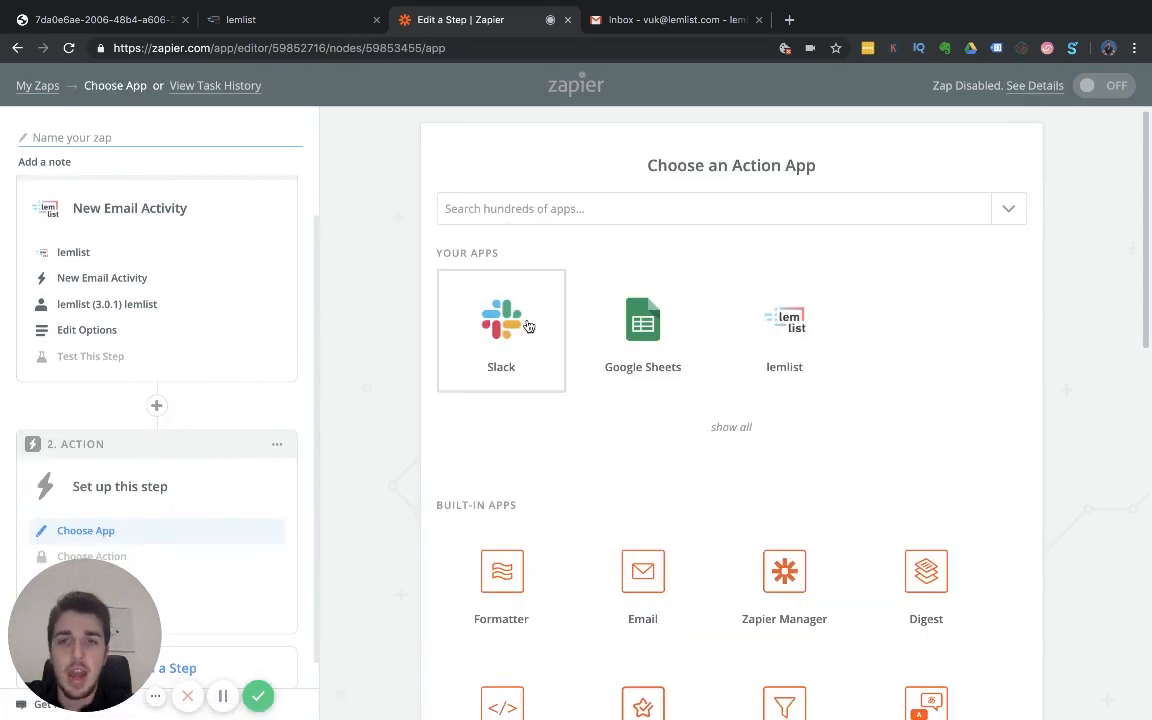
# Step: Choose Slack as the action app, select Send Channel Message as its action and save the choice
pyautogui.click(529, 327)
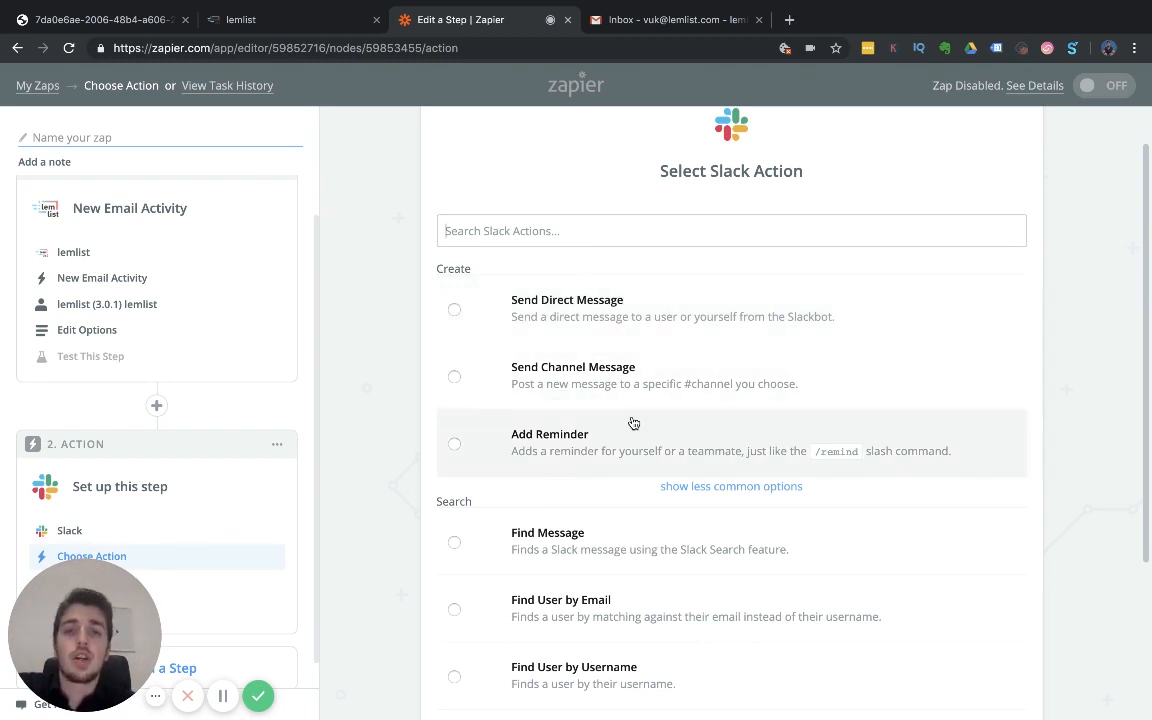
pyautogui.scroll(-1, 627, 415)
pyautogui.click(562, 361)
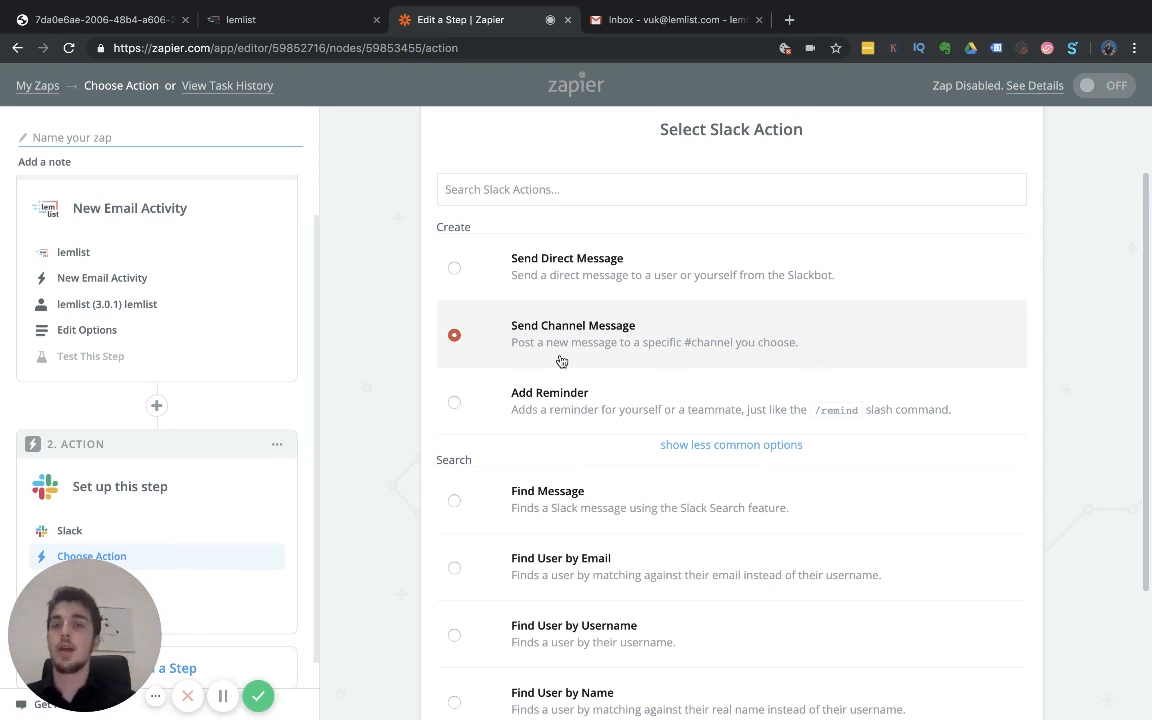
pyautogui.scroll(-1, 561, 361)
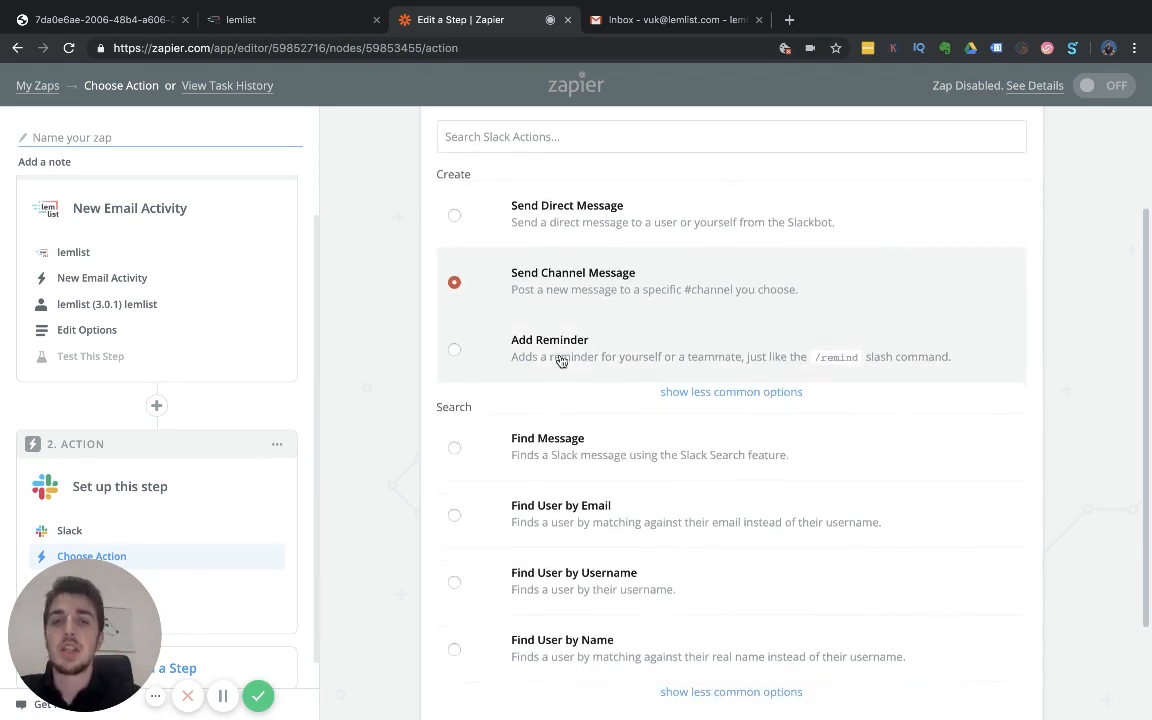
pyautogui.scroll(-2, 651, 320)
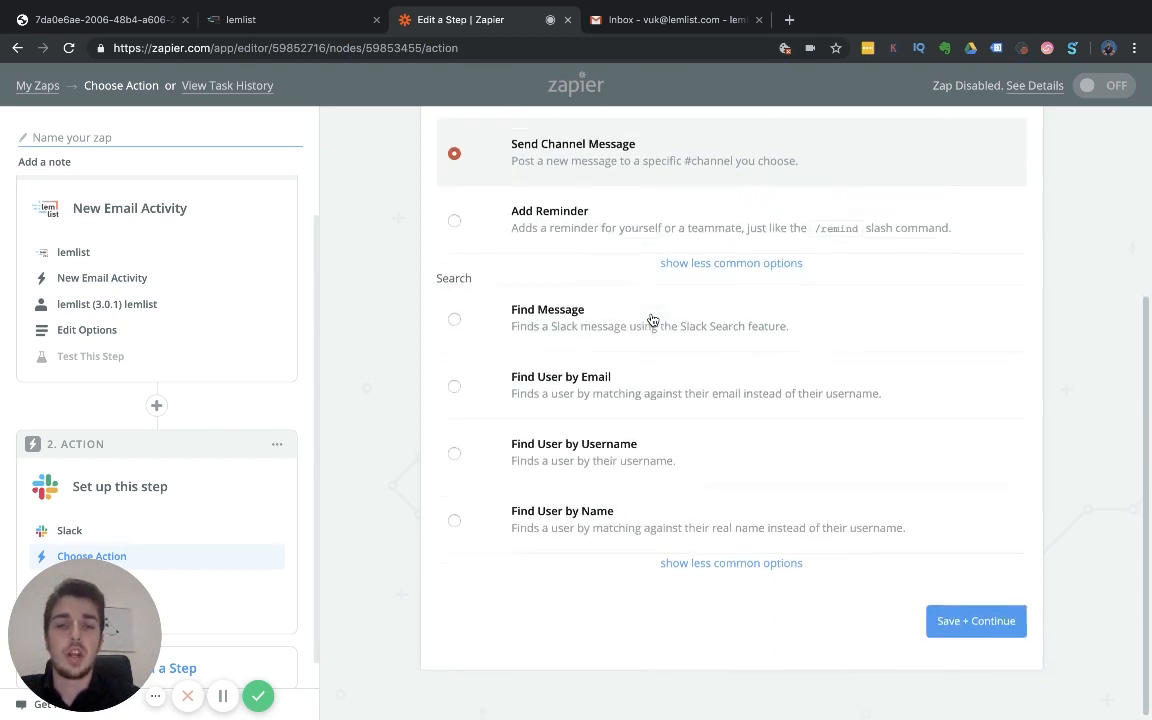
pyautogui.scroll(1, 651, 321)
pyautogui.click(956, 662)
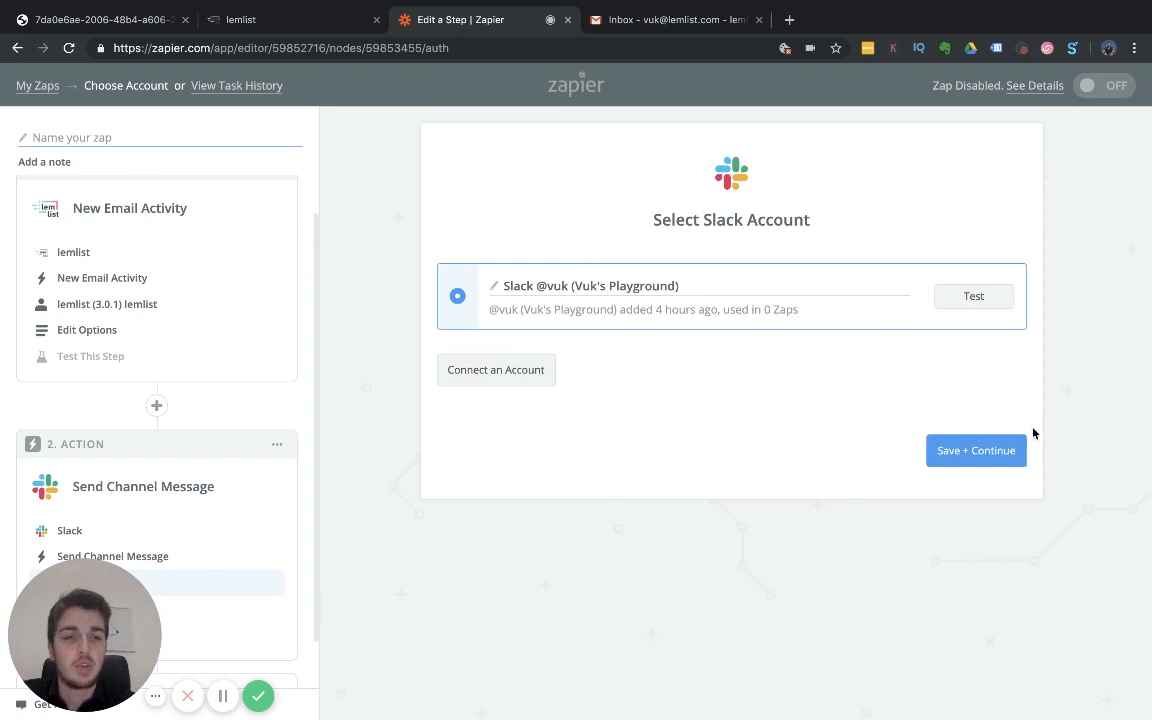
# Step: Keep the connected Slack account and set the message's channel to opportunities
pyautogui.click(976, 452)
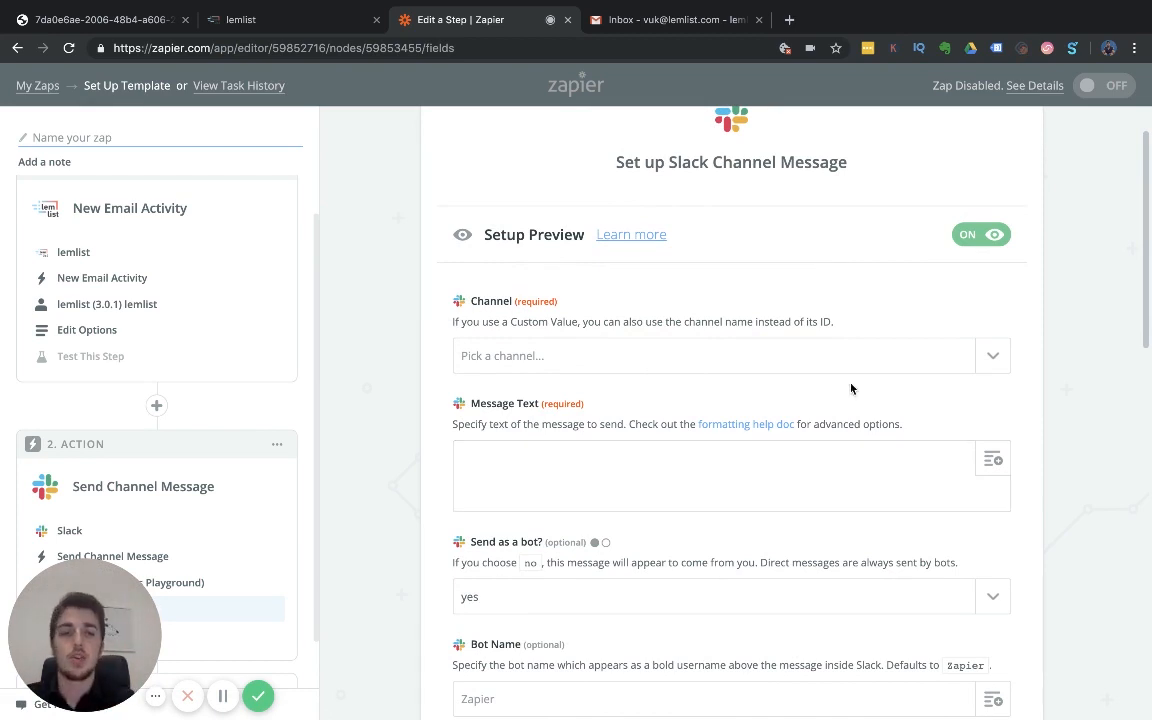
pyautogui.scroll(-1, 995, 375)
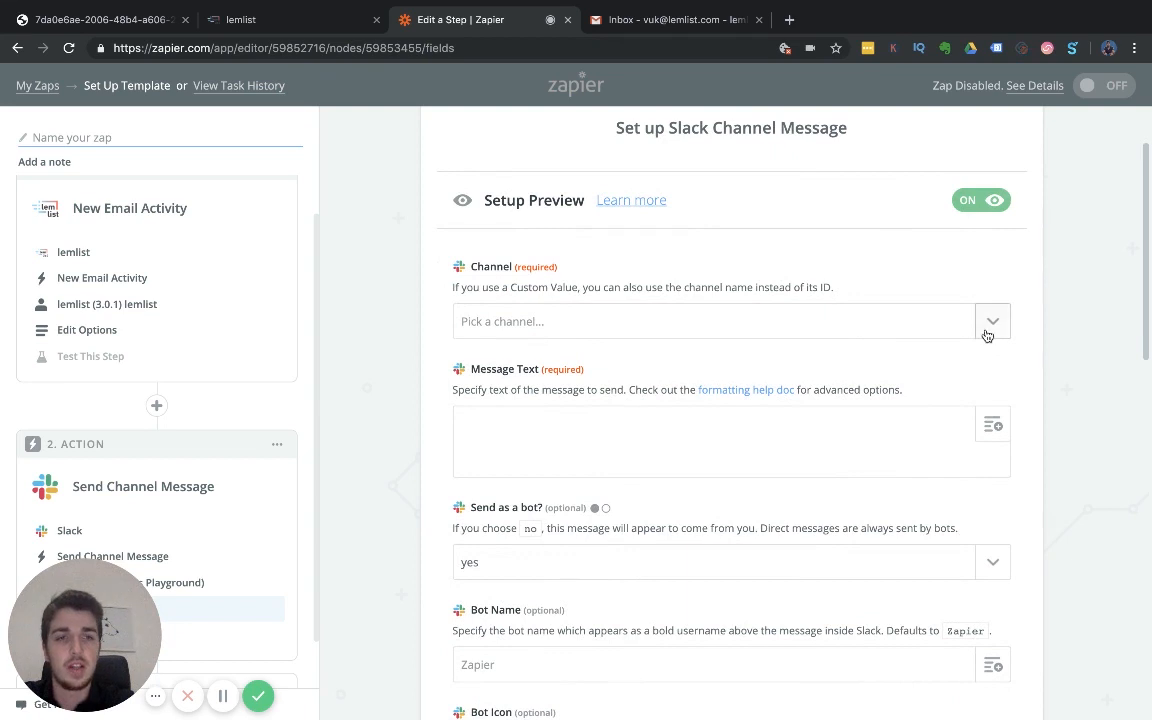
pyautogui.click(986, 324)
pyautogui.scroll(-1, 685, 321)
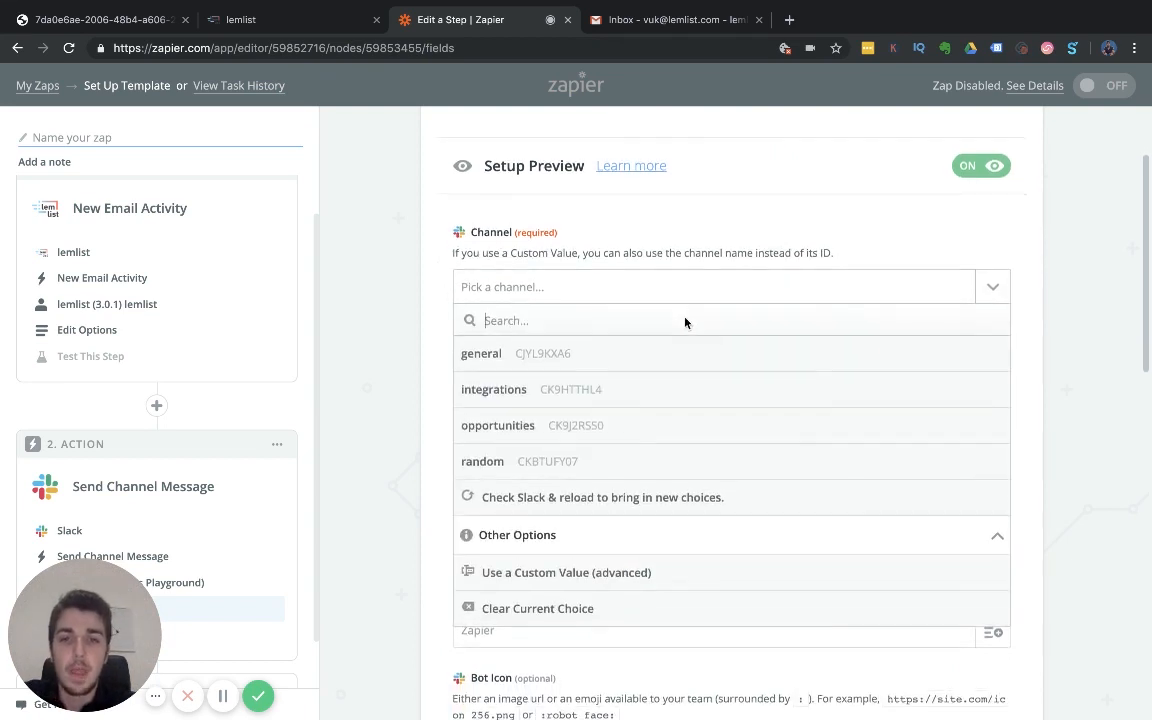
pyautogui.click(520, 428)
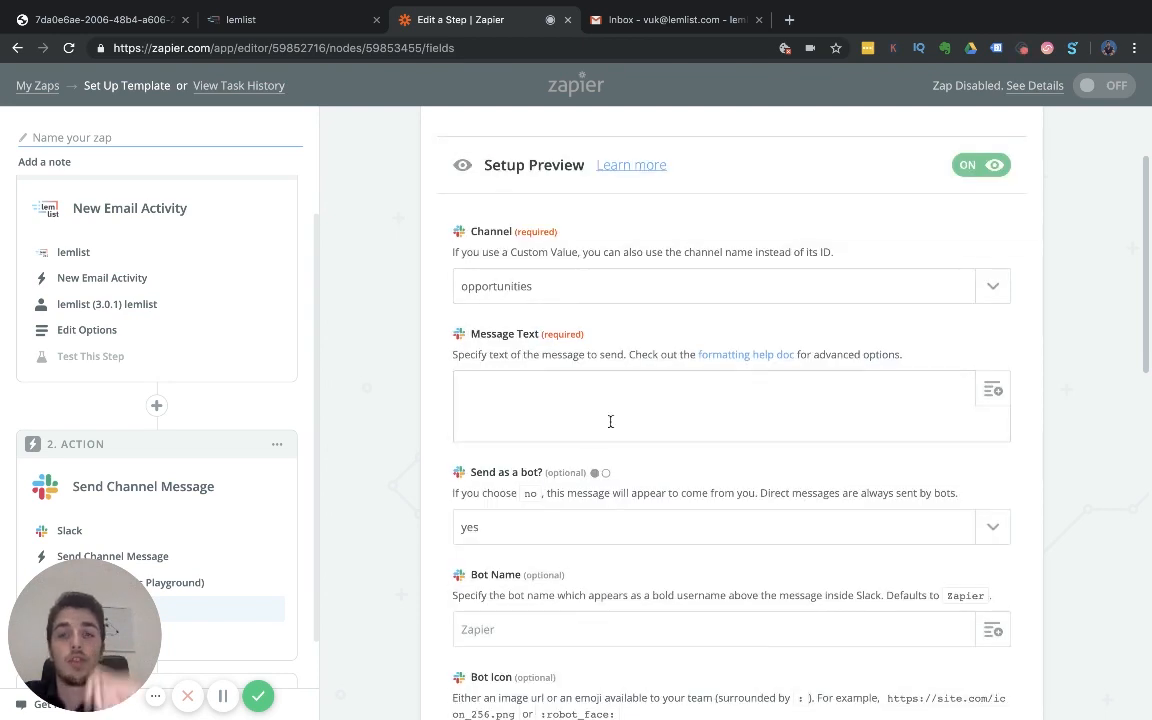
# Step: Insert the trigger's Lead First Name, the Pied Piper sample field and Lead Email Address into the message text
pyautogui.scroll(-1, 610, 421)
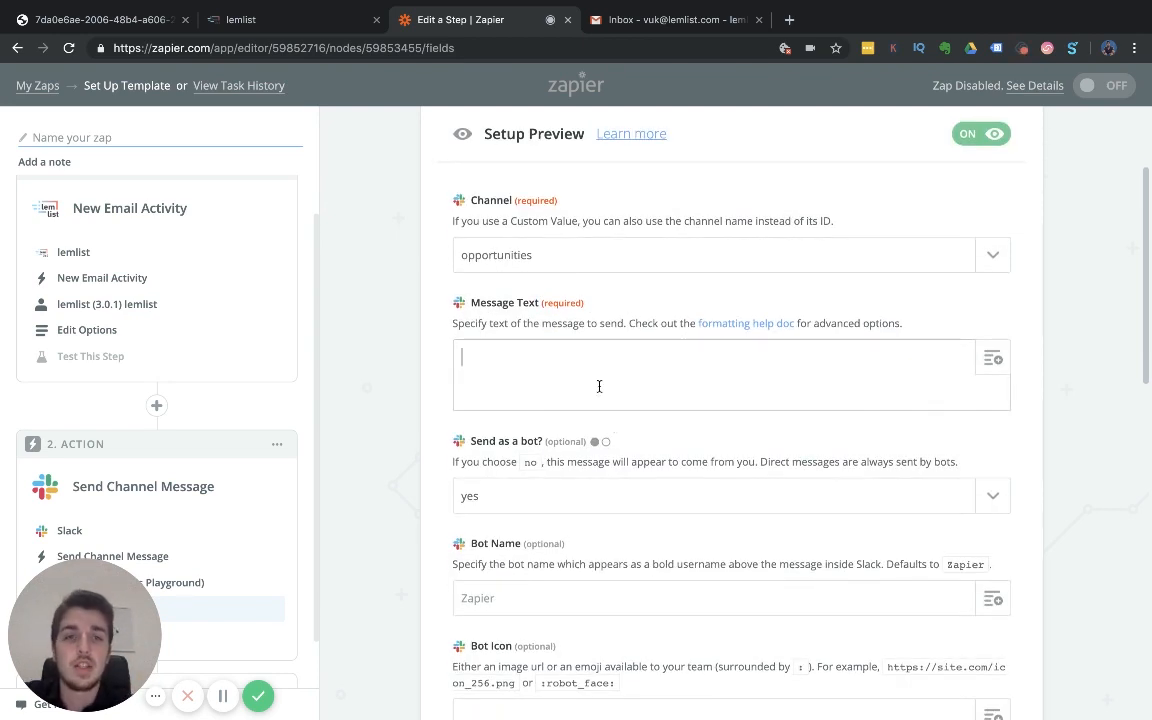
pyautogui.click(993, 359)
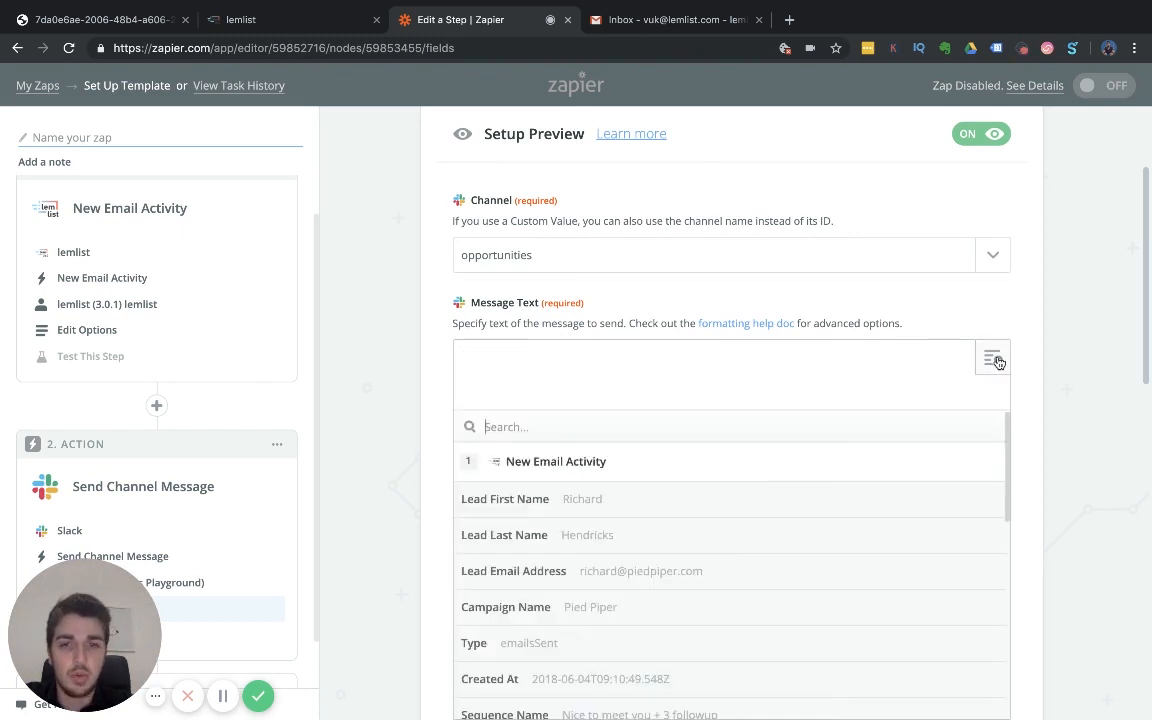
pyautogui.click(639, 514)
pyautogui.click(990, 358)
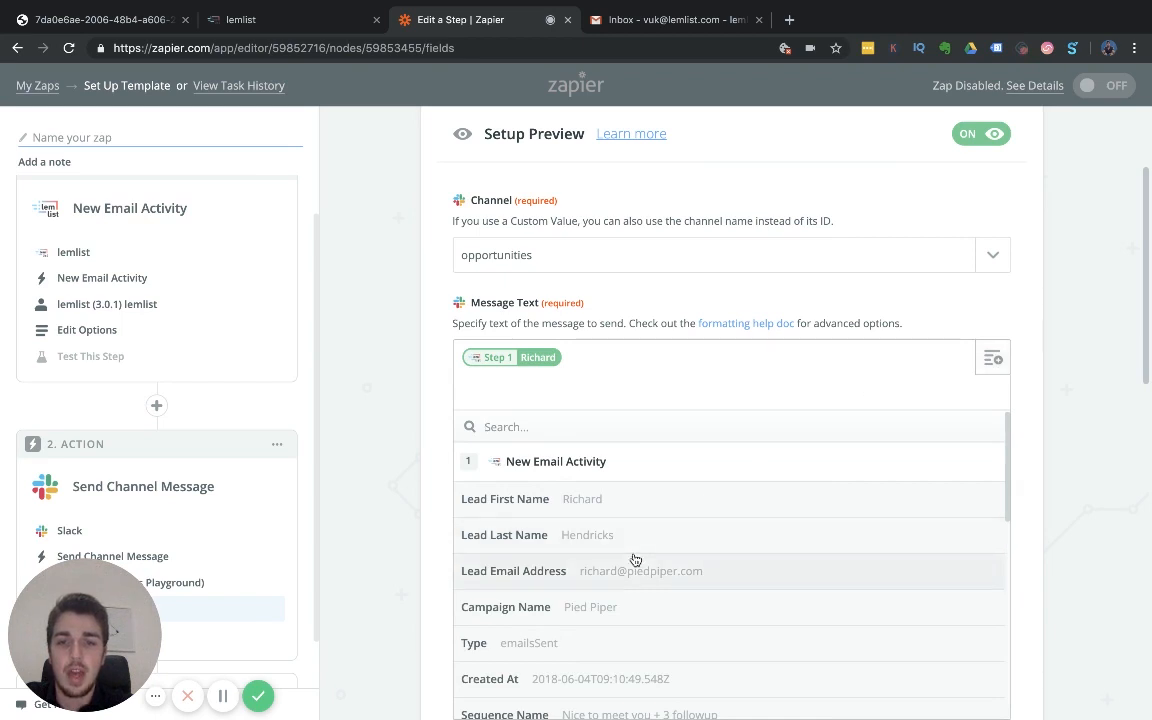
pyautogui.scroll(-1, 617, 572)
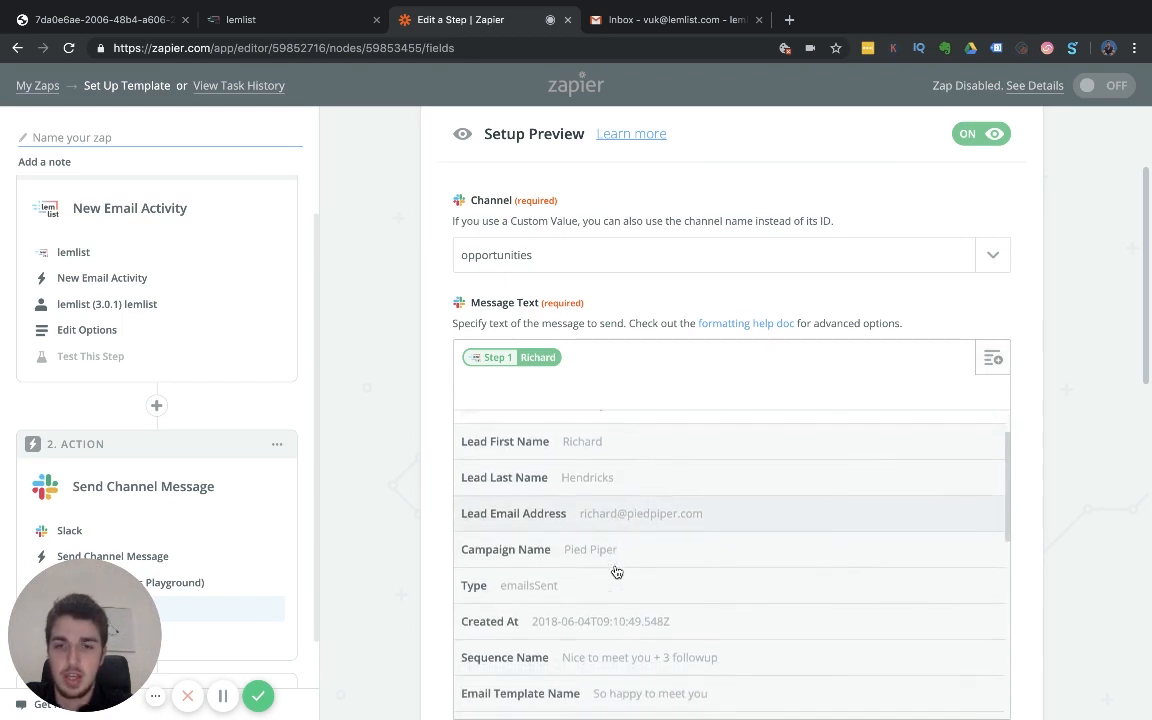
pyautogui.scroll(-2, 617, 572)
pyautogui.click(525, 661)
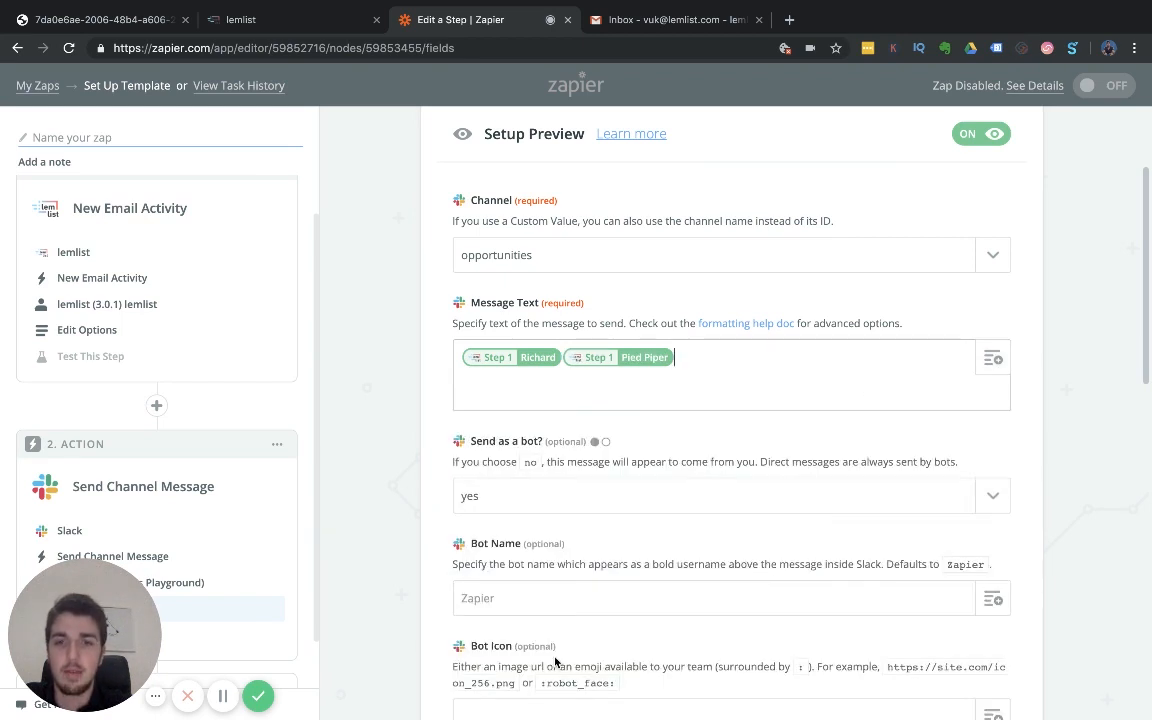
pyautogui.click(991, 360)
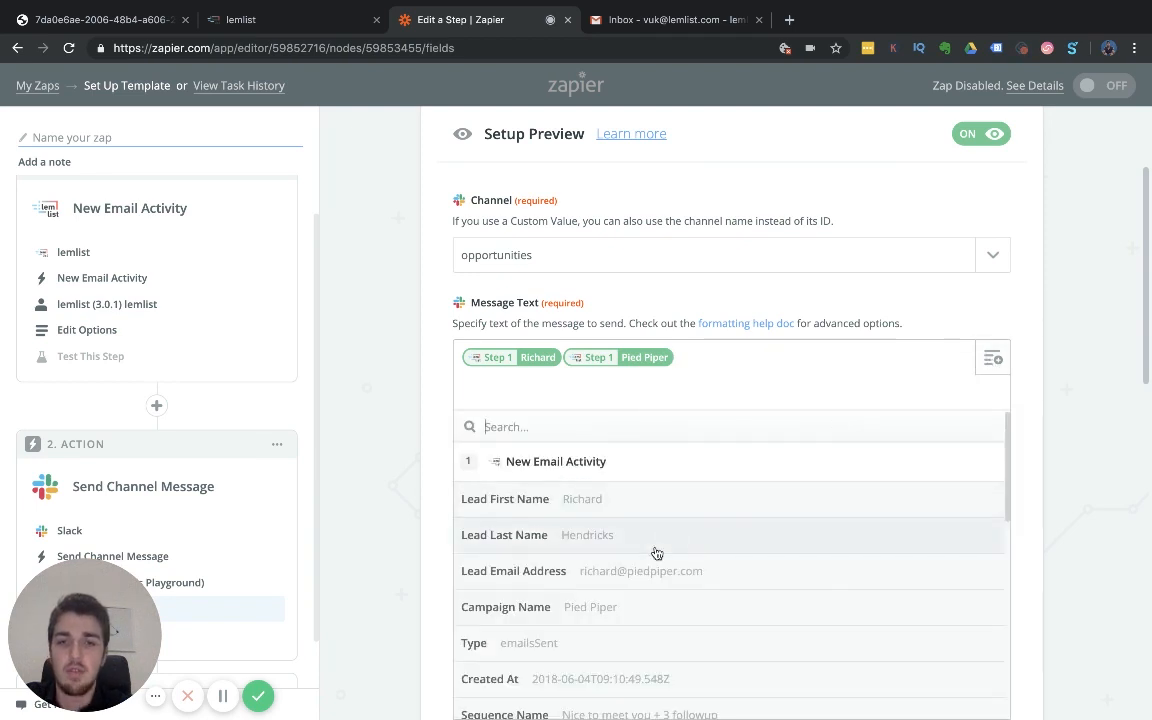
pyautogui.click(625, 580)
# Step: Add the line "Release hell!" above the inserted lead fields in the message text
pyautogui.click(476, 357)
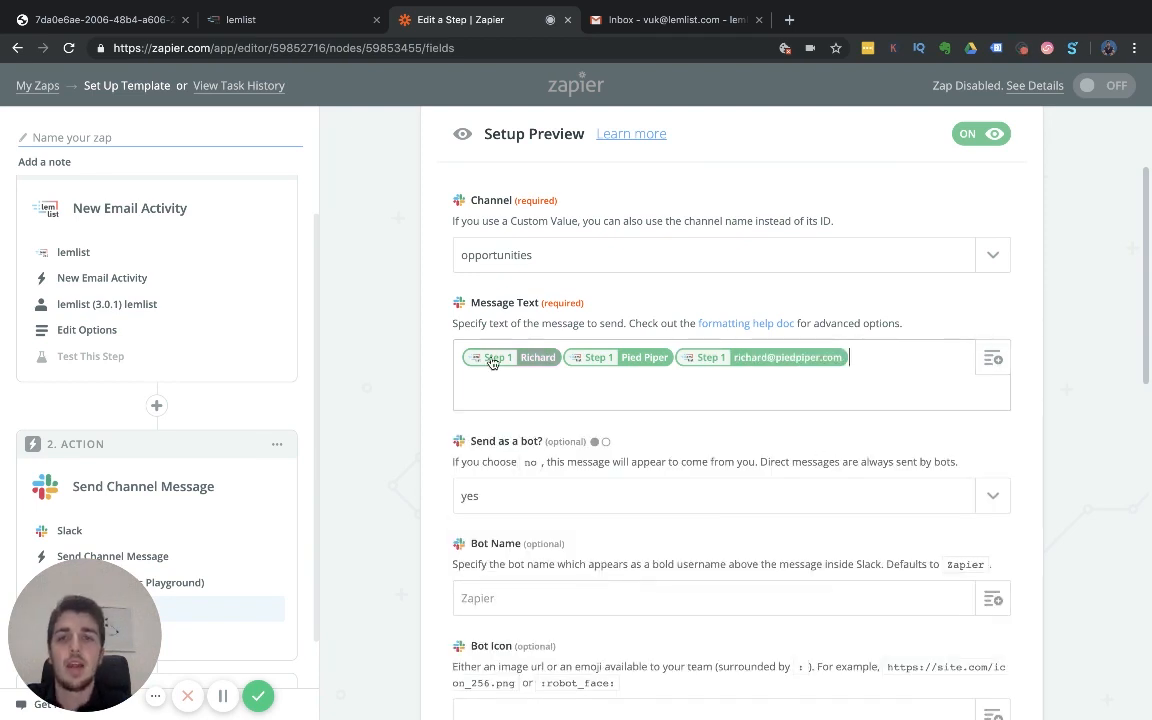
pyautogui.press('Return')
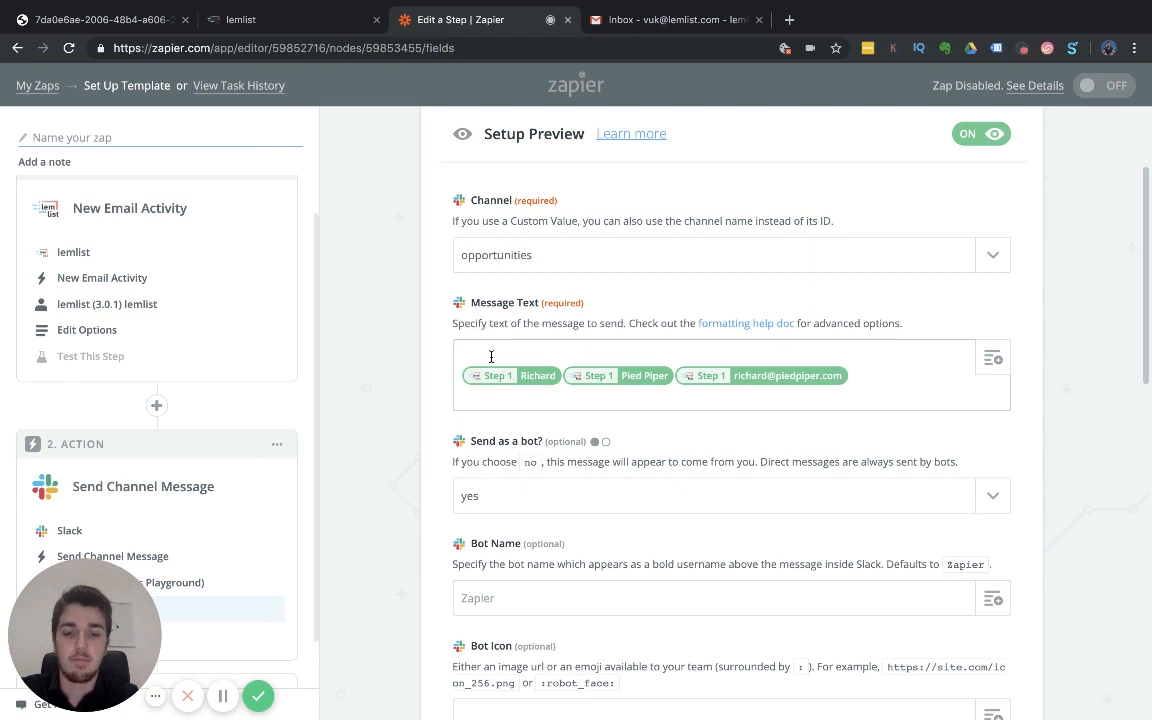
pyautogui.write('Release hell!')
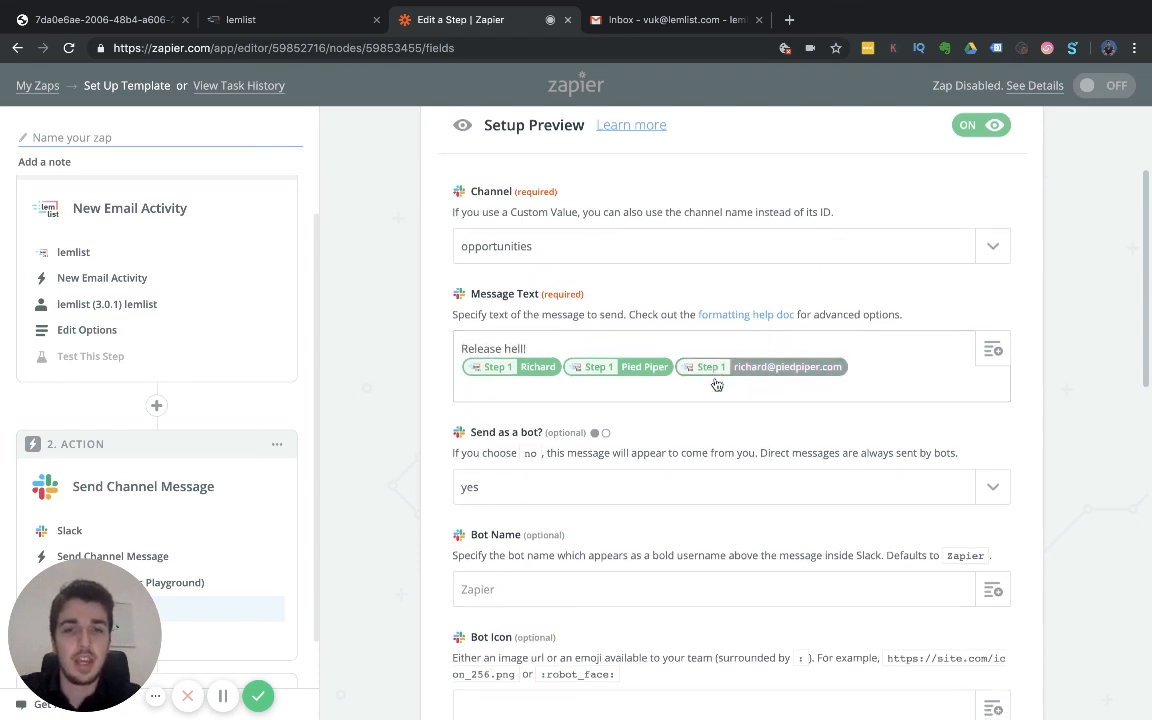
# Step: Set the Slack message's bot name to Maximus
pyautogui.scroll(-2, 600, 360)
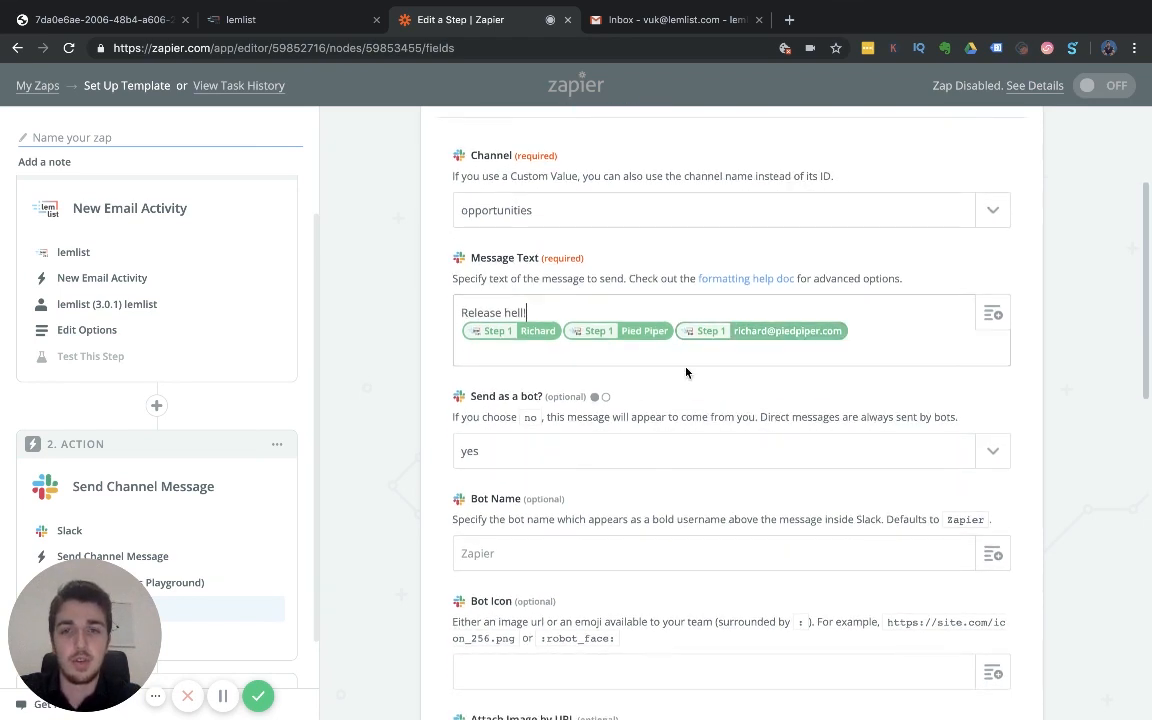
pyautogui.scroll(-2, 492, 336)
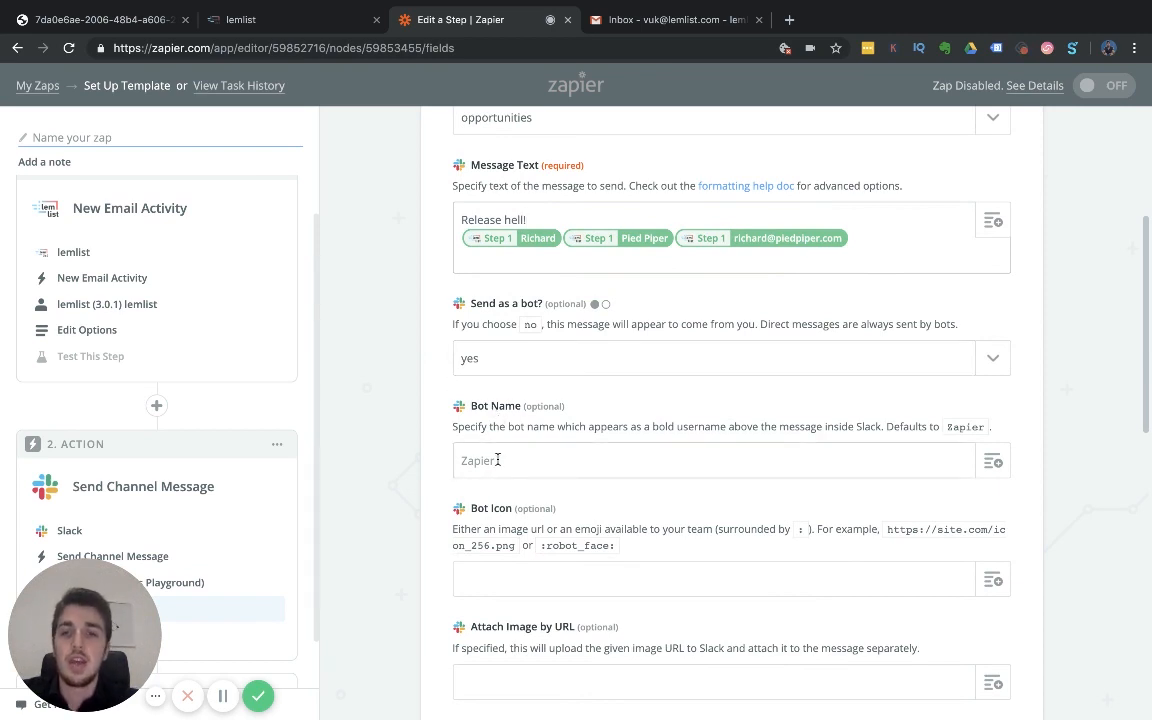
pyautogui.write('Maximus')
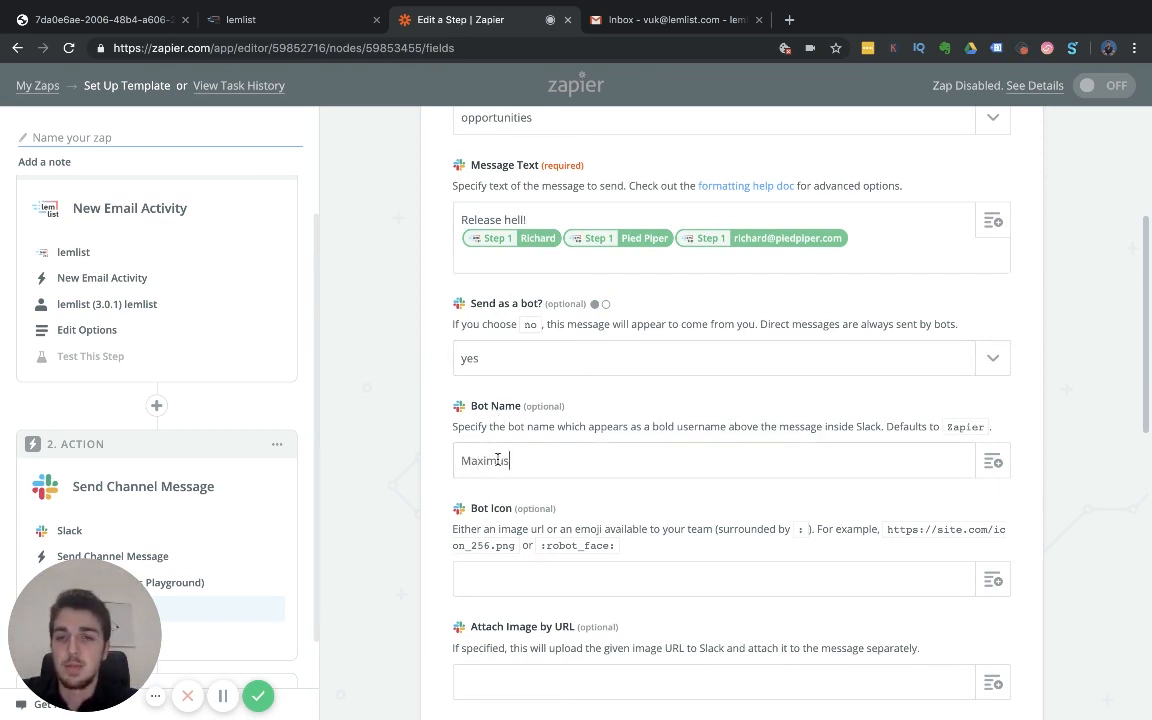
# Step: Review the remaining optional message settings, keep their defaults and continue to the Slack test
pyautogui.scroll(-2, 351, 440)
pyautogui.scroll(-1, 398, 425)
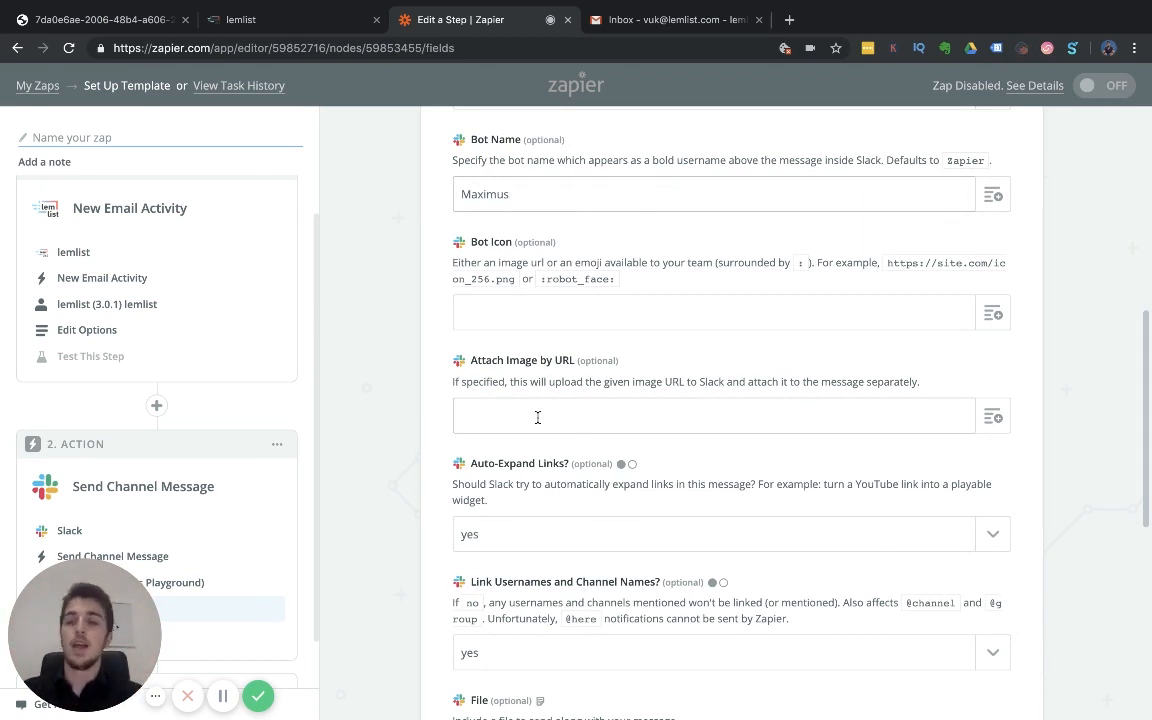
pyautogui.scroll(-1, 538, 418)
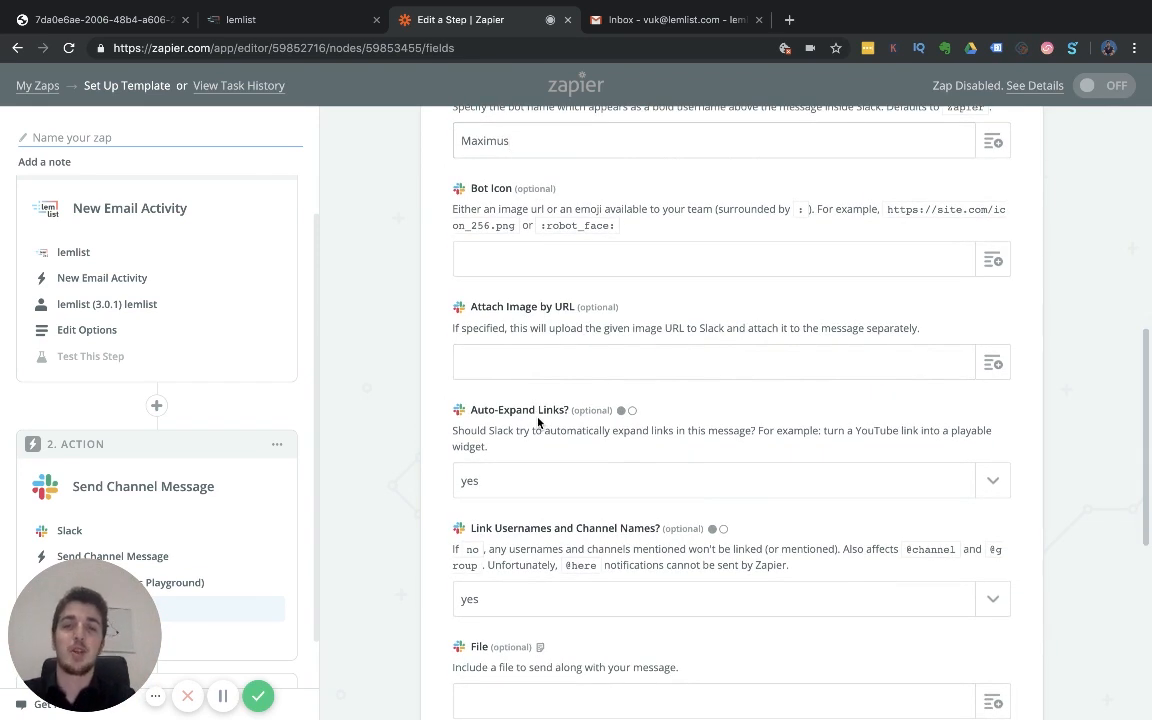
pyautogui.scroll(-1, 560, 405)
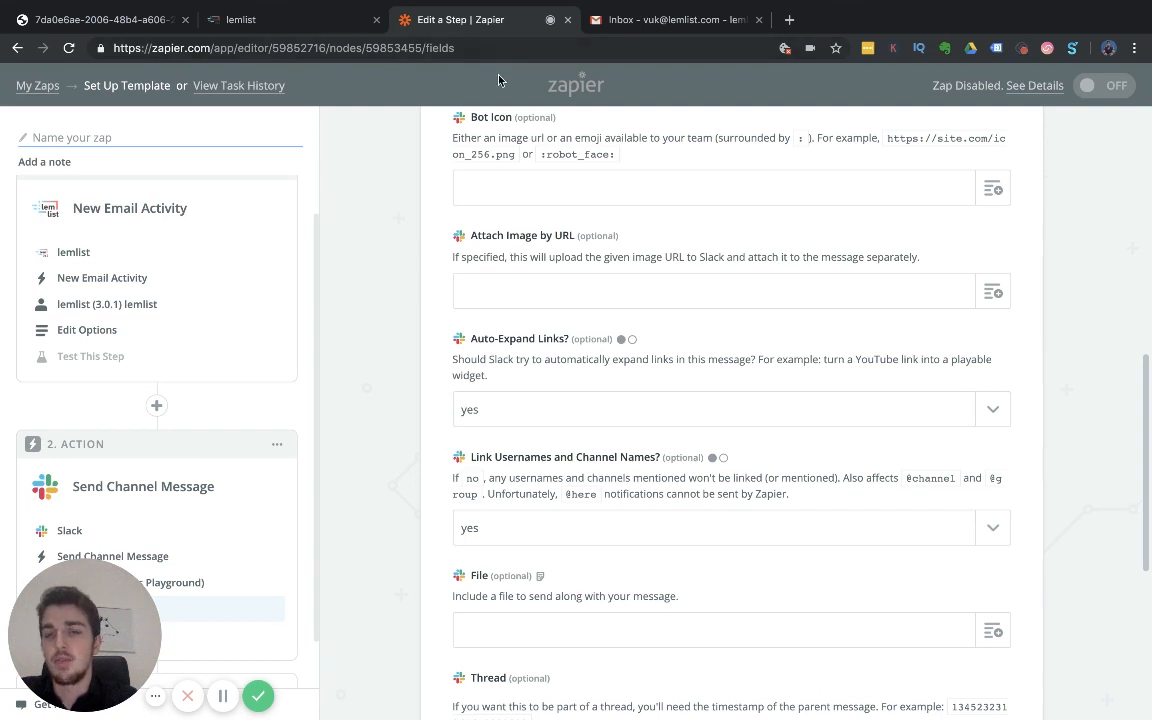
pyautogui.scroll(-1, 478, 438)
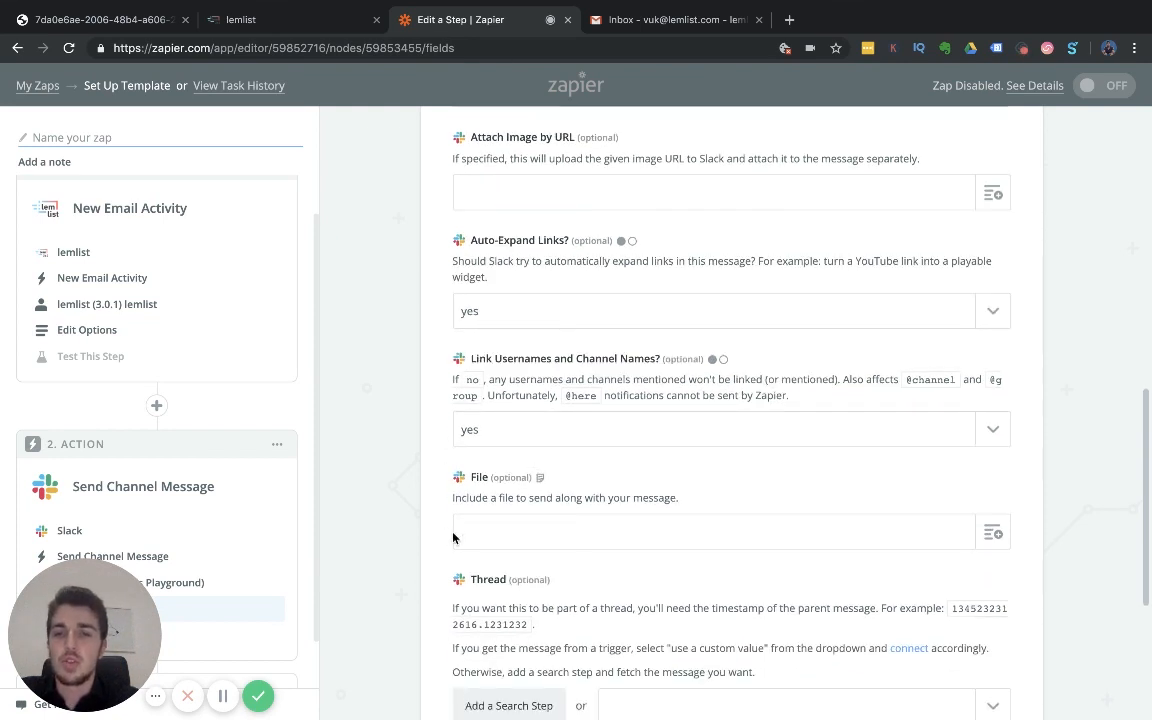
pyautogui.scroll(-1, 454, 540)
pyautogui.scroll(-2, 458, 398)
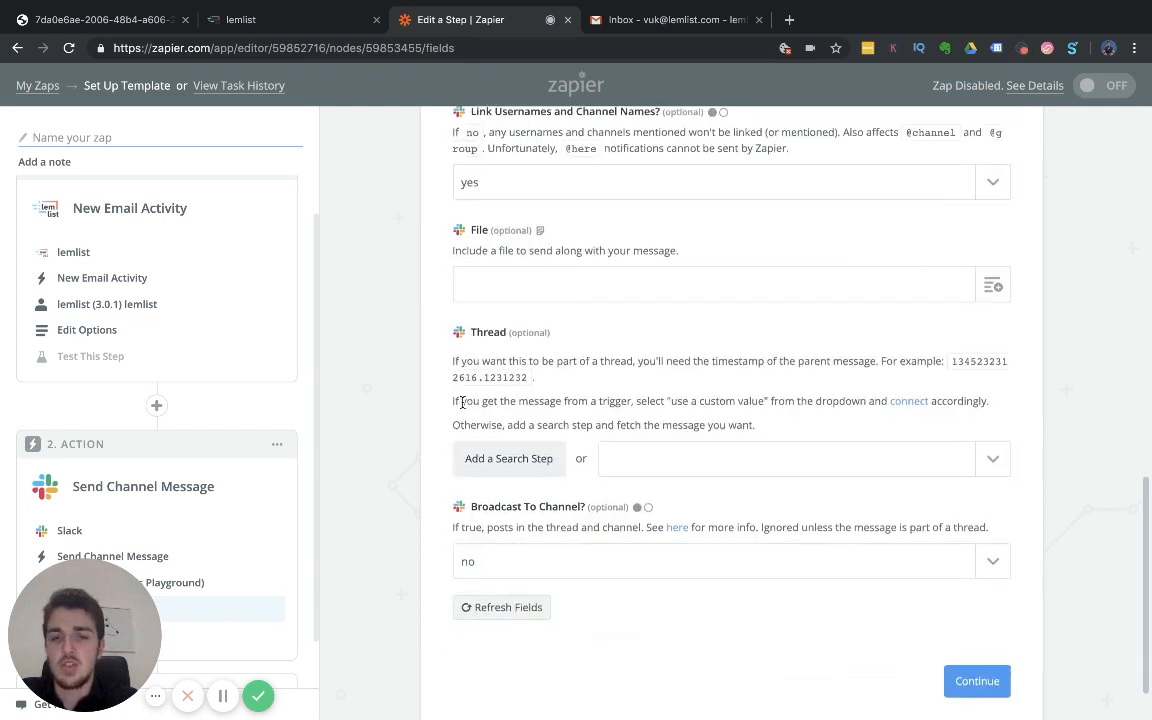
pyautogui.scroll(1, 753, 314)
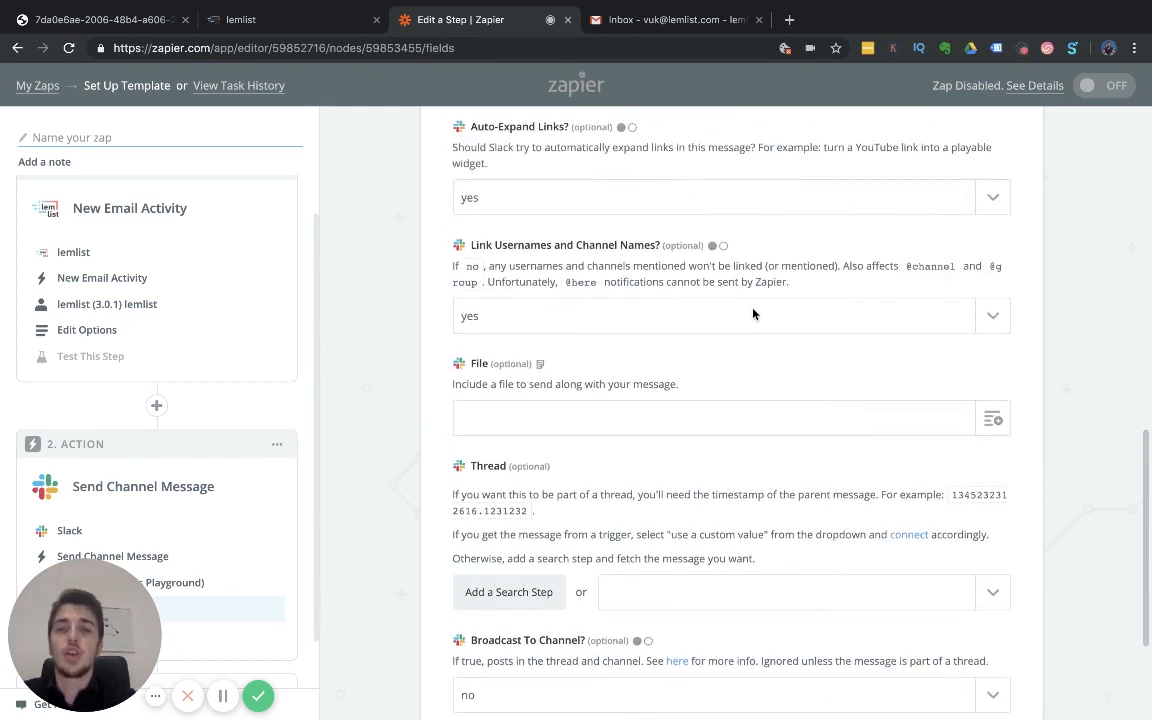
pyautogui.scroll(-1, 753, 314)
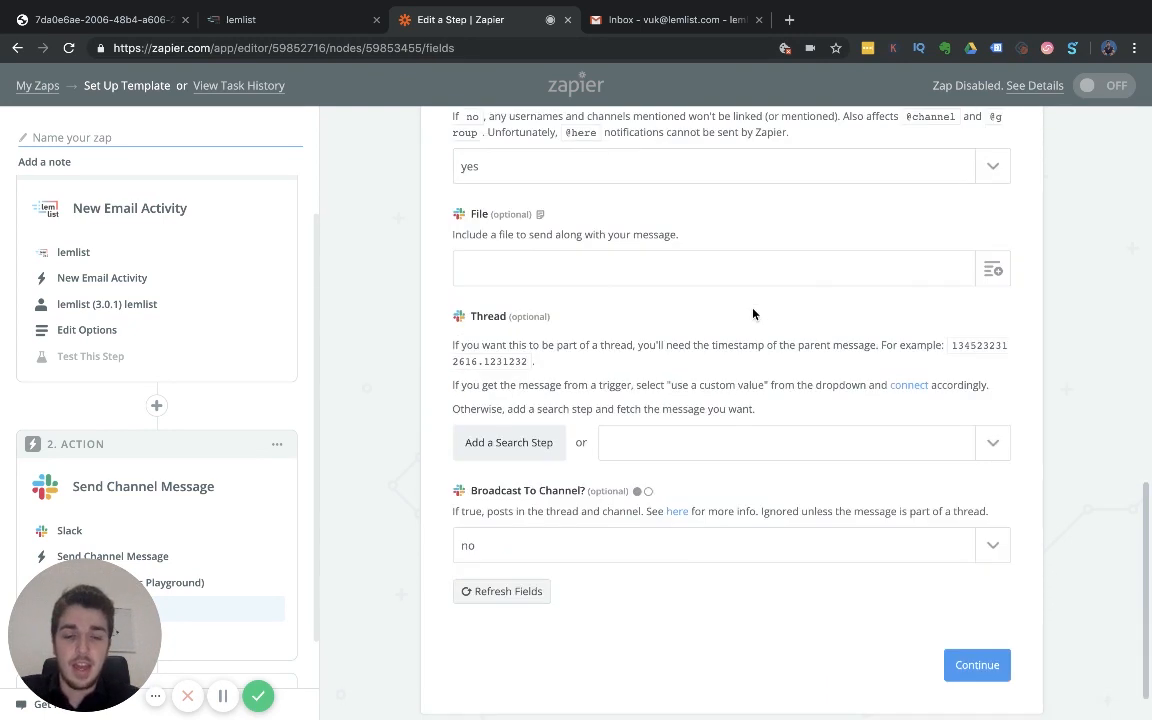
pyautogui.click(970, 675)
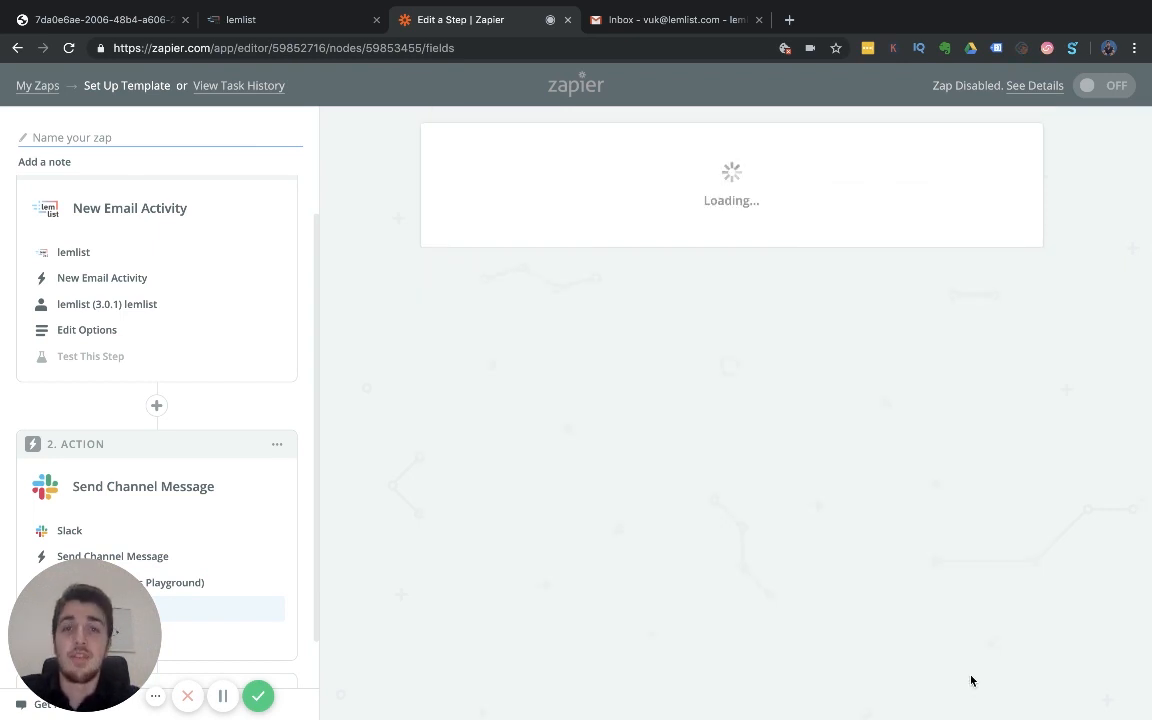
# Step: Open the step 1 issue from the Slack test page, skip the trigger's sample test and continue without samples
pyautogui.scroll(-2, 928, 463)
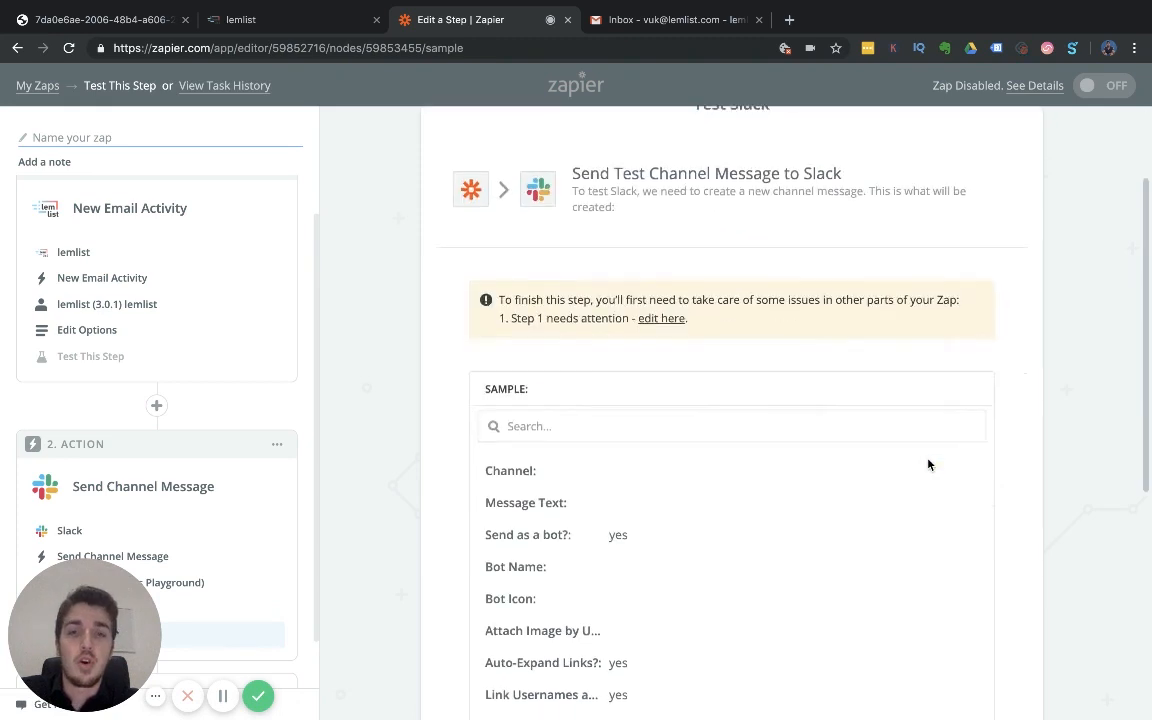
pyautogui.scroll(1, 928, 463)
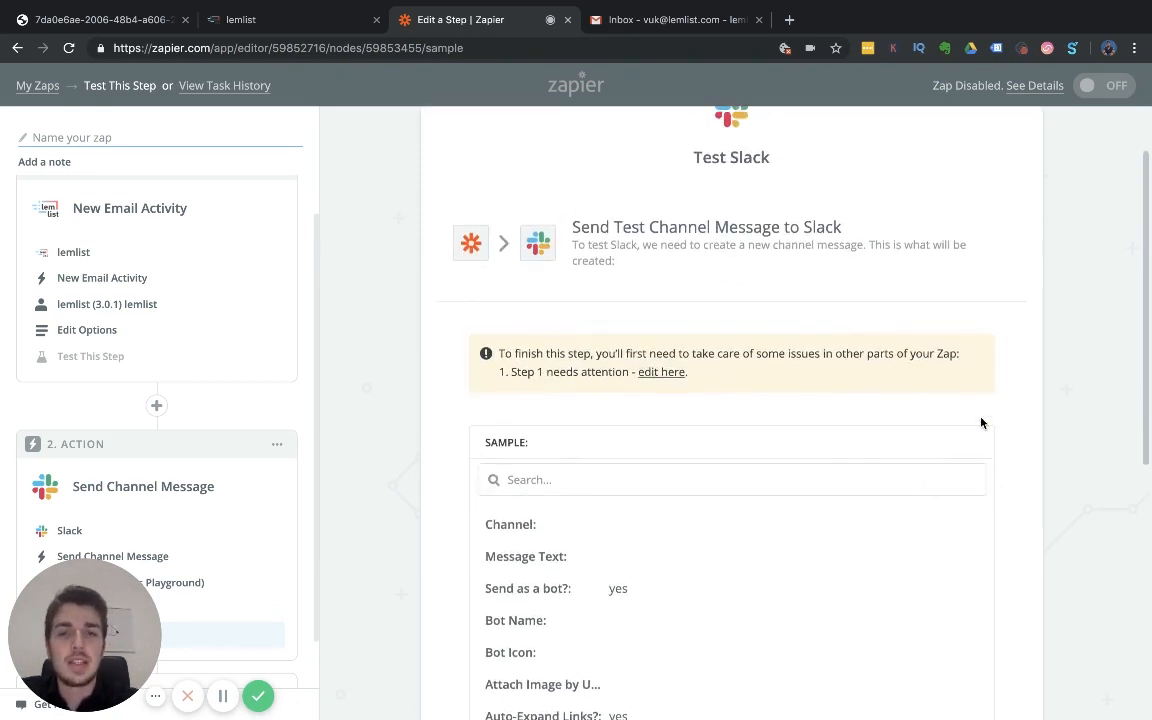
pyautogui.scroll(-1, 619, 403)
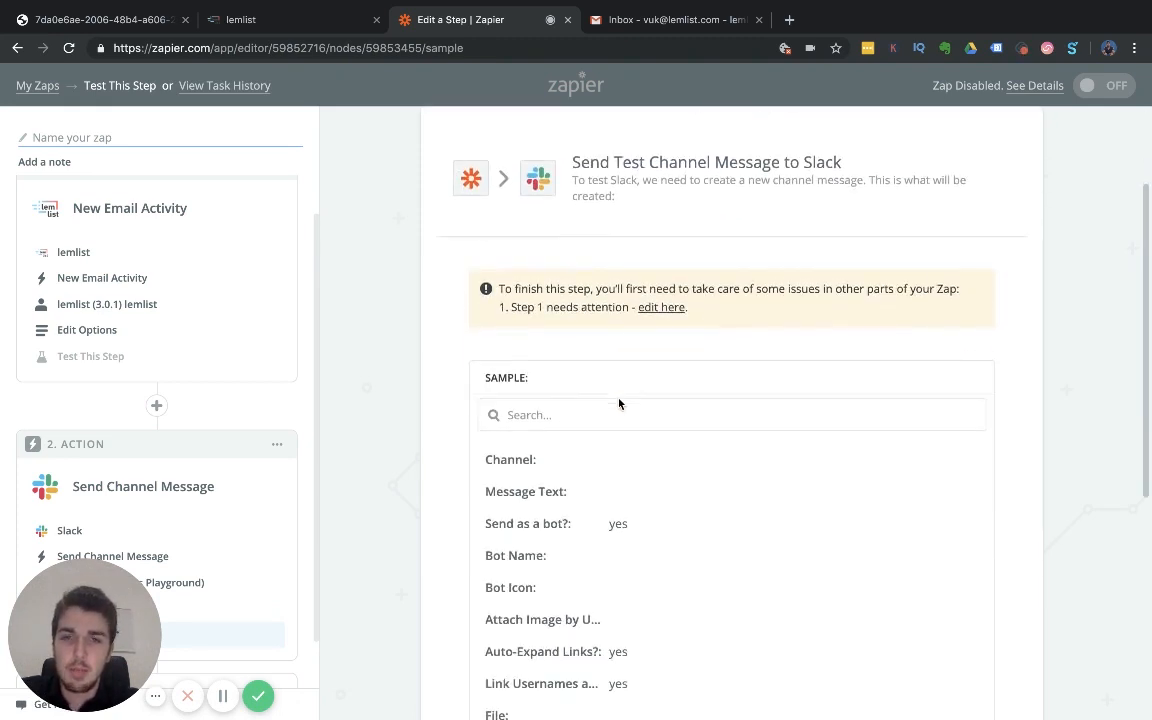
pyautogui.click(654, 300)
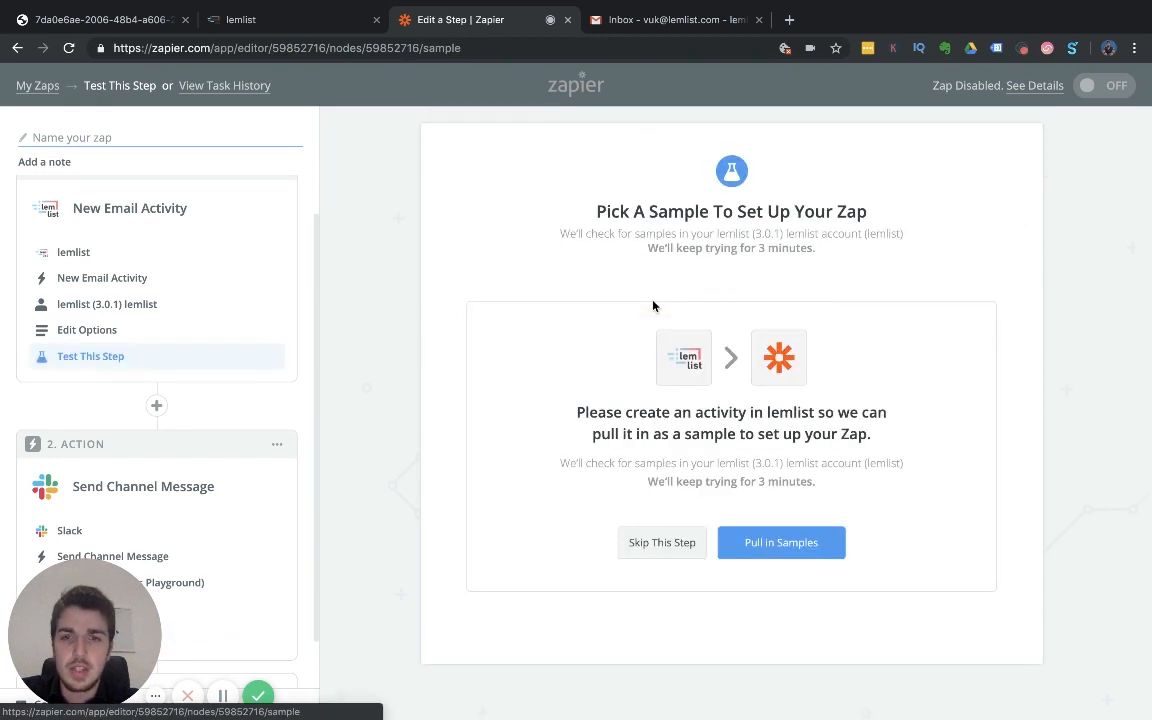
pyautogui.click(677, 541)
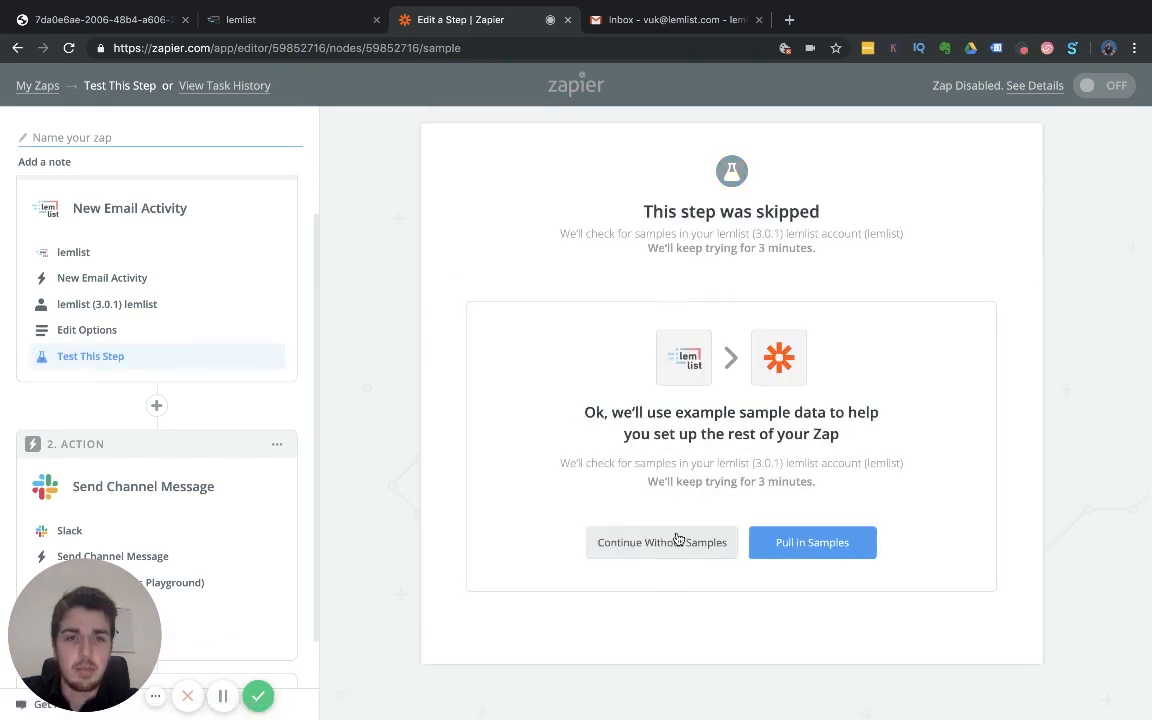
pyautogui.click(799, 428)
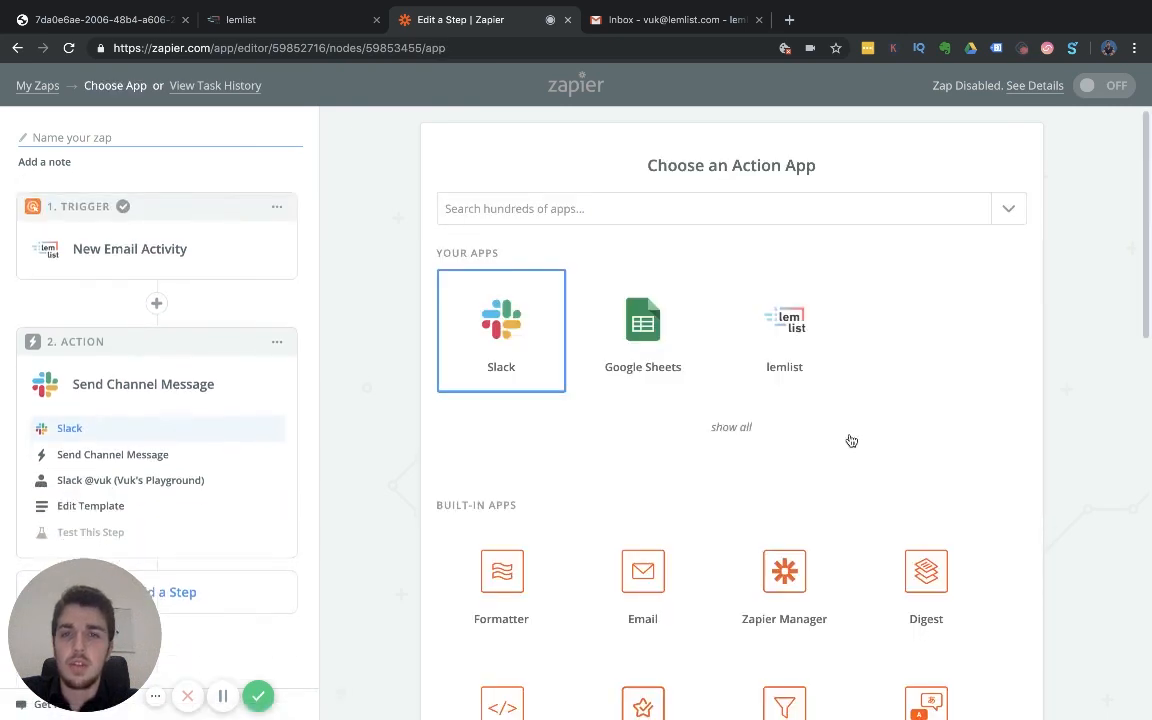
# Step: Reopen the Slack action's message template, continue to its test page and skip the test
pyautogui.scroll(-2, 863, 399)
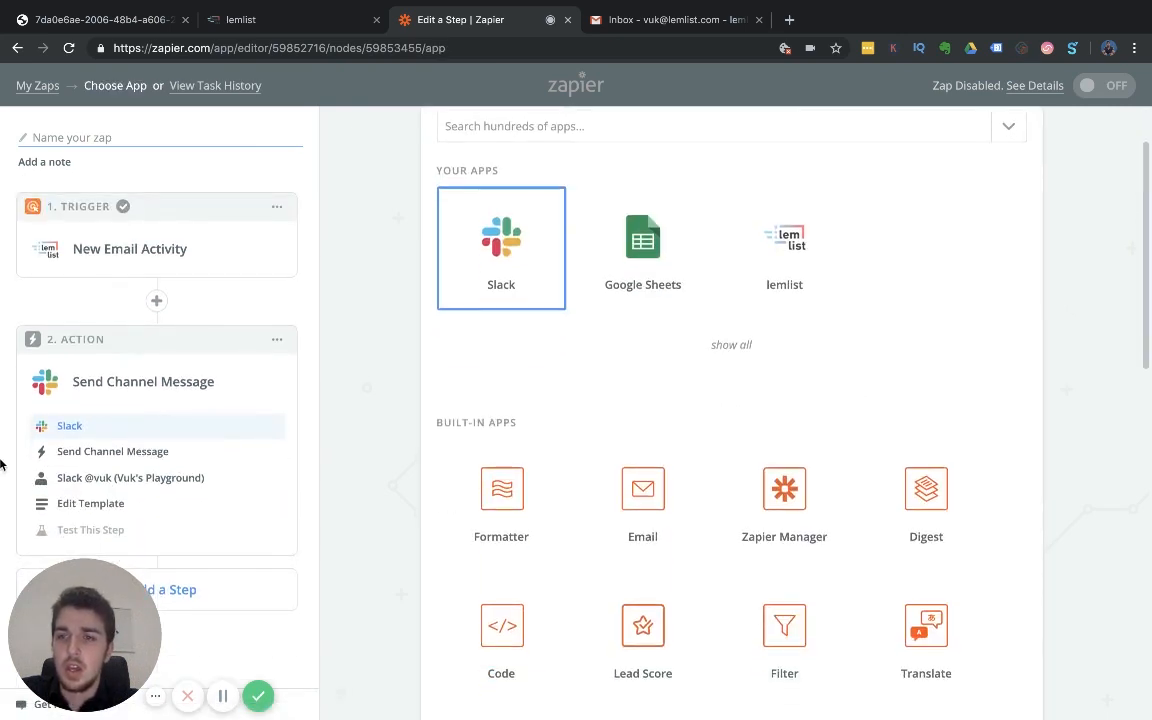
pyautogui.click(120, 506)
pyautogui.scroll(-10, 900, 566)
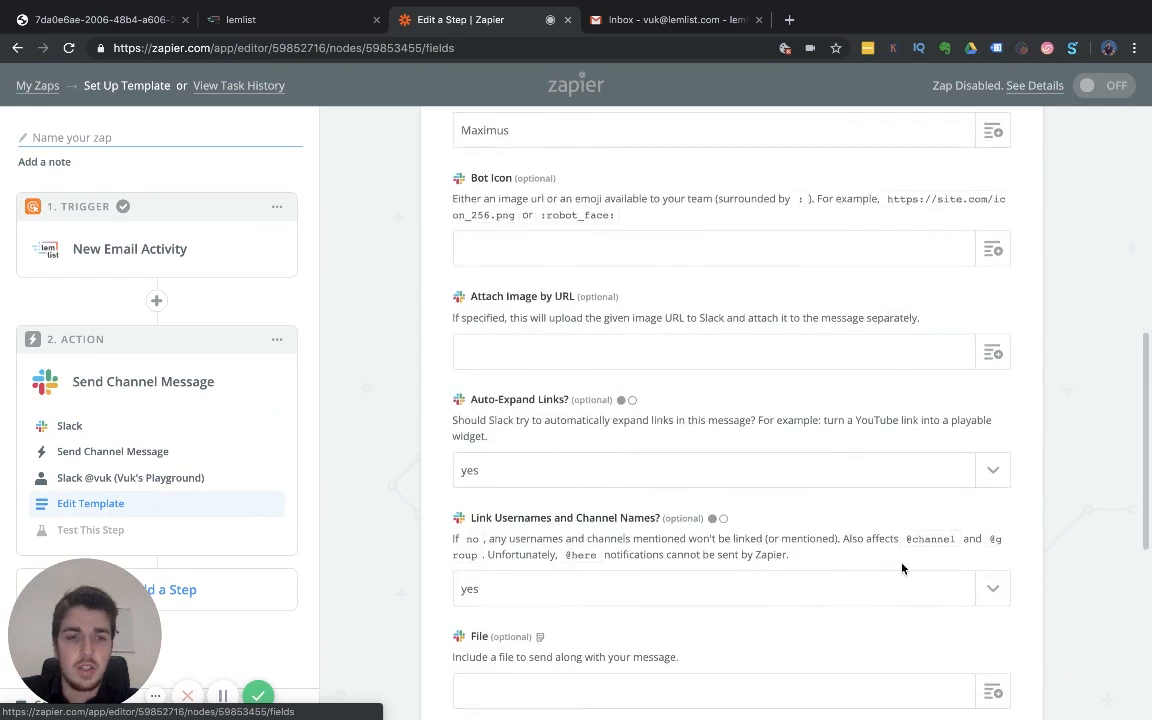
pyautogui.click(985, 619)
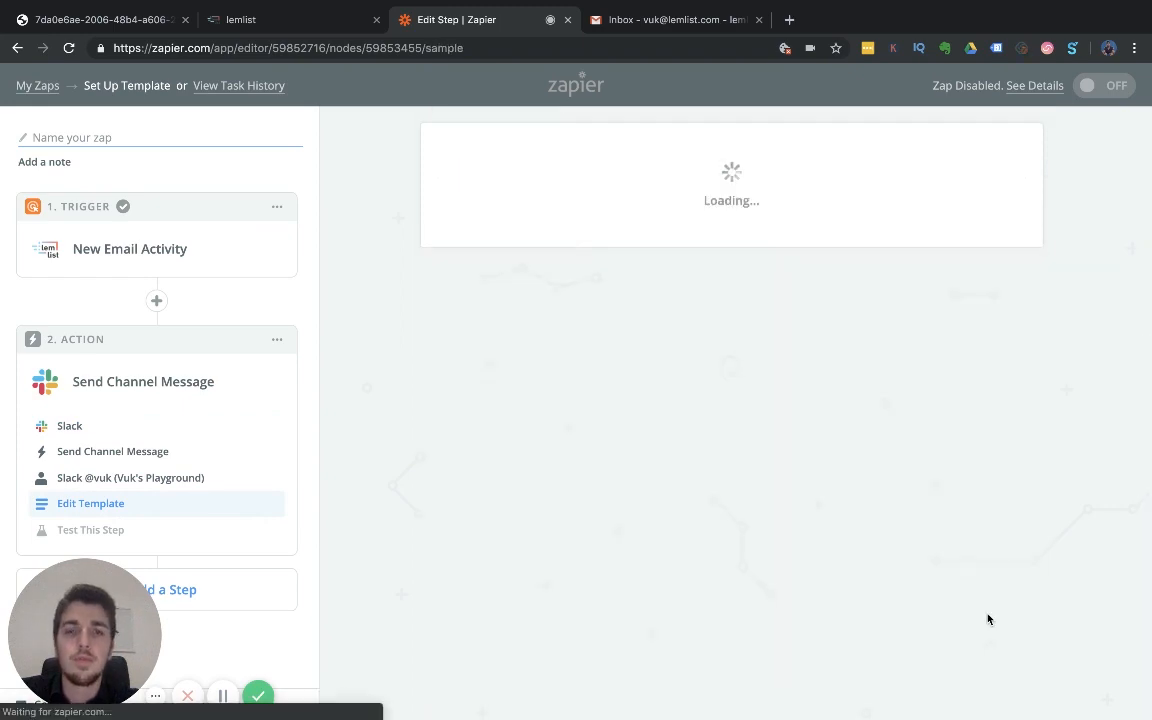
pyautogui.scroll(-3, 1018, 478)
pyautogui.scroll(-3, 1018, 478)
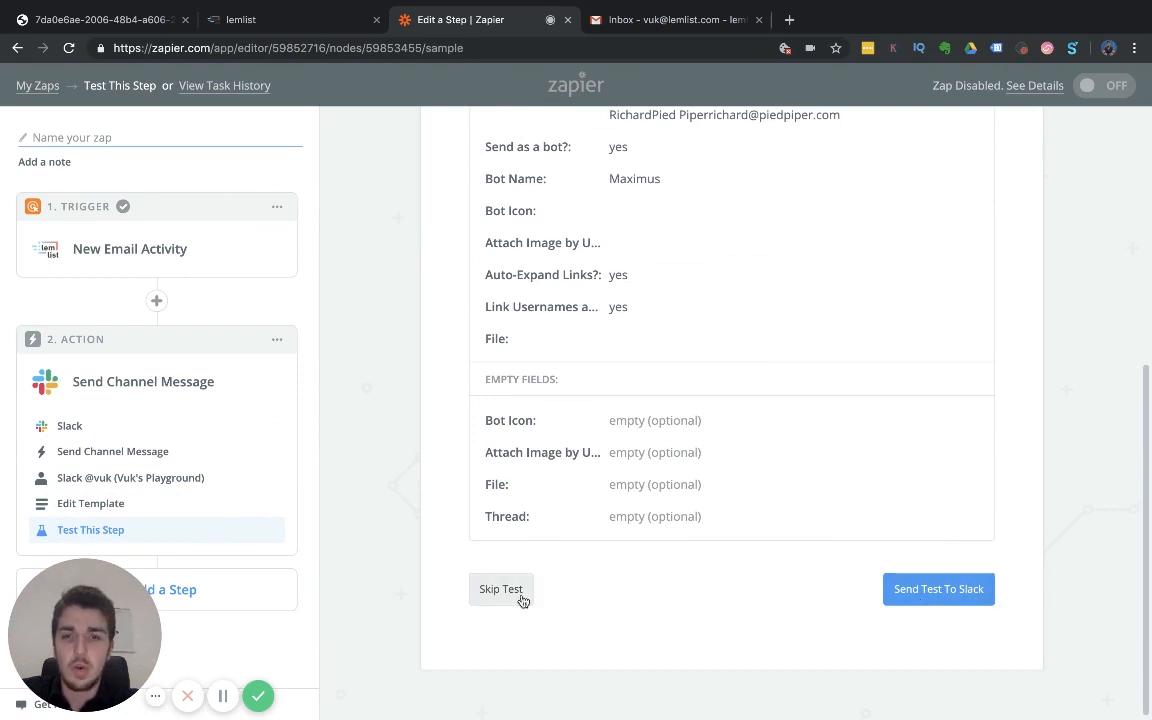
pyautogui.click(520, 598)
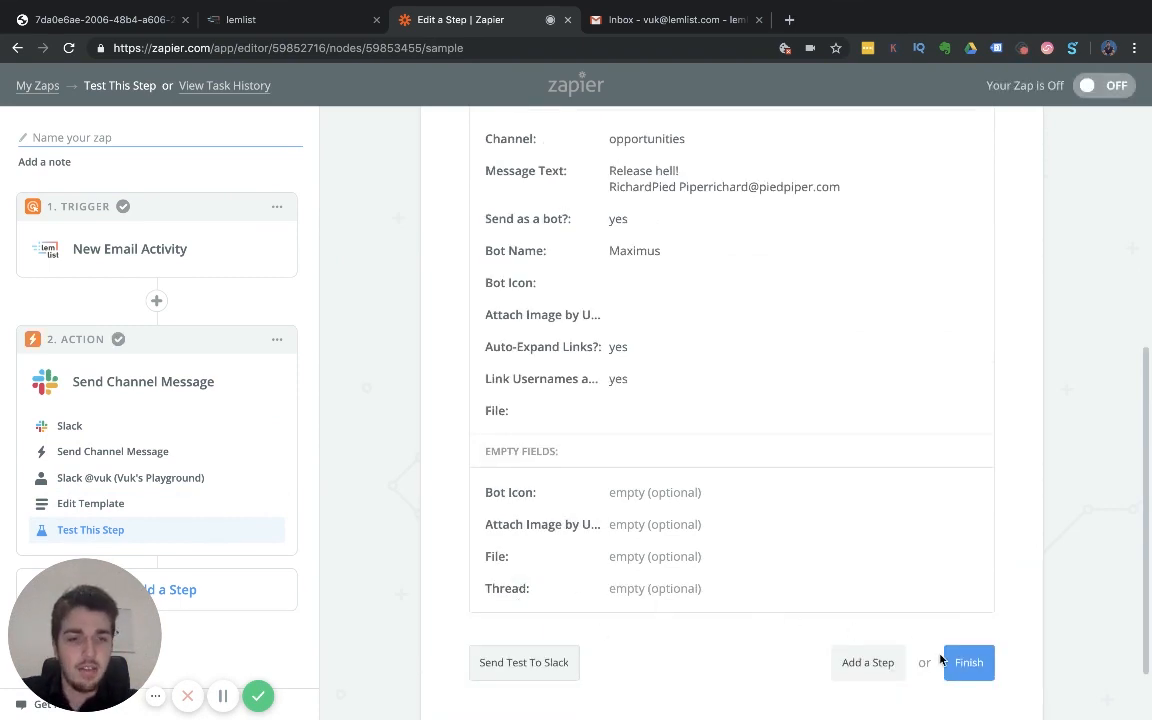
# Step: Finish the zap setup, name the zap "Gladiator Zap" and turn it on
pyautogui.click(961, 663)
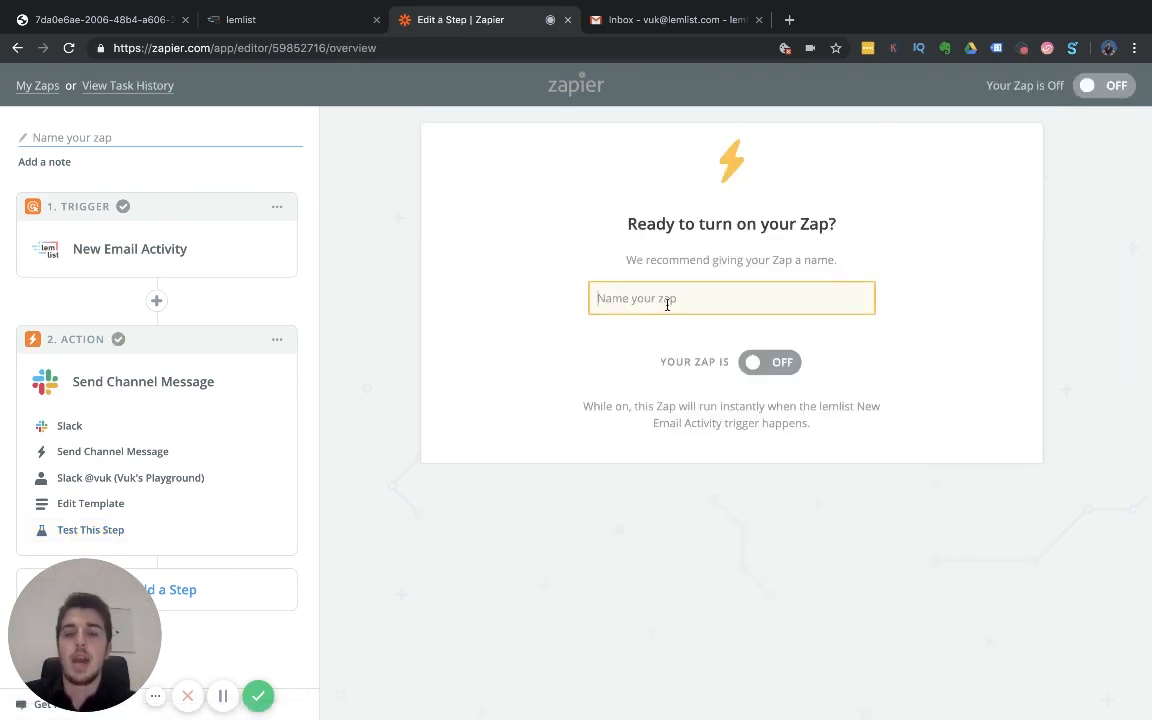
pyautogui.write('Gladiator Zap')
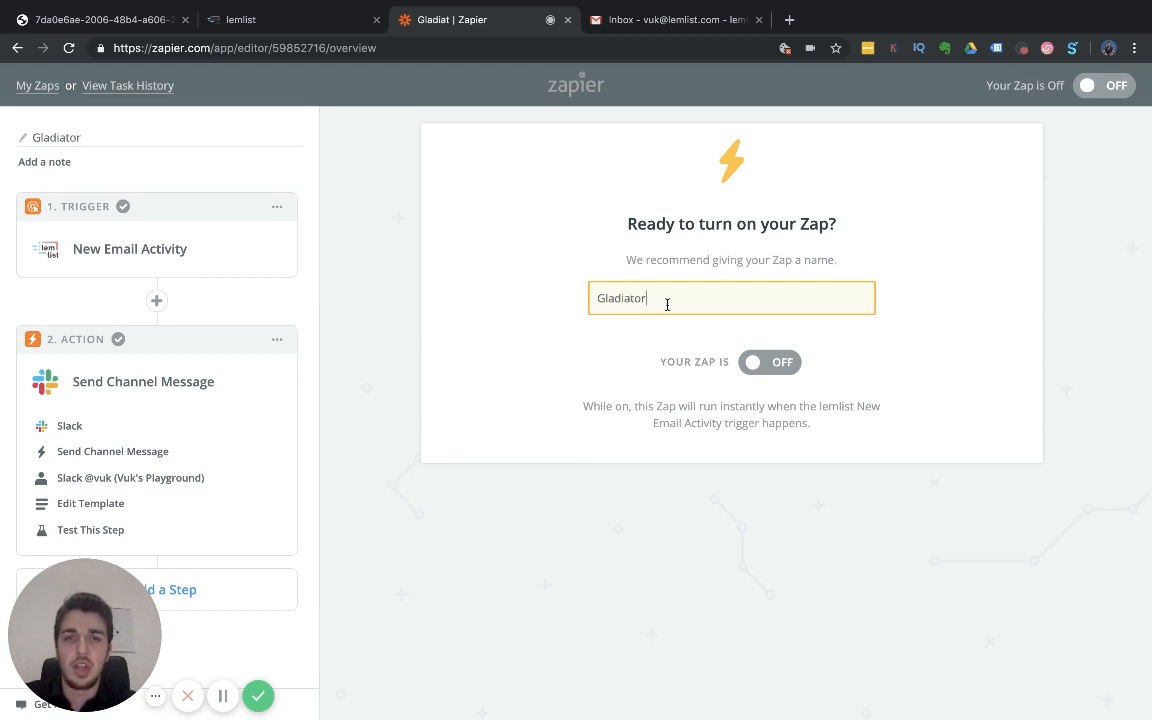
pyautogui.click(761, 366)
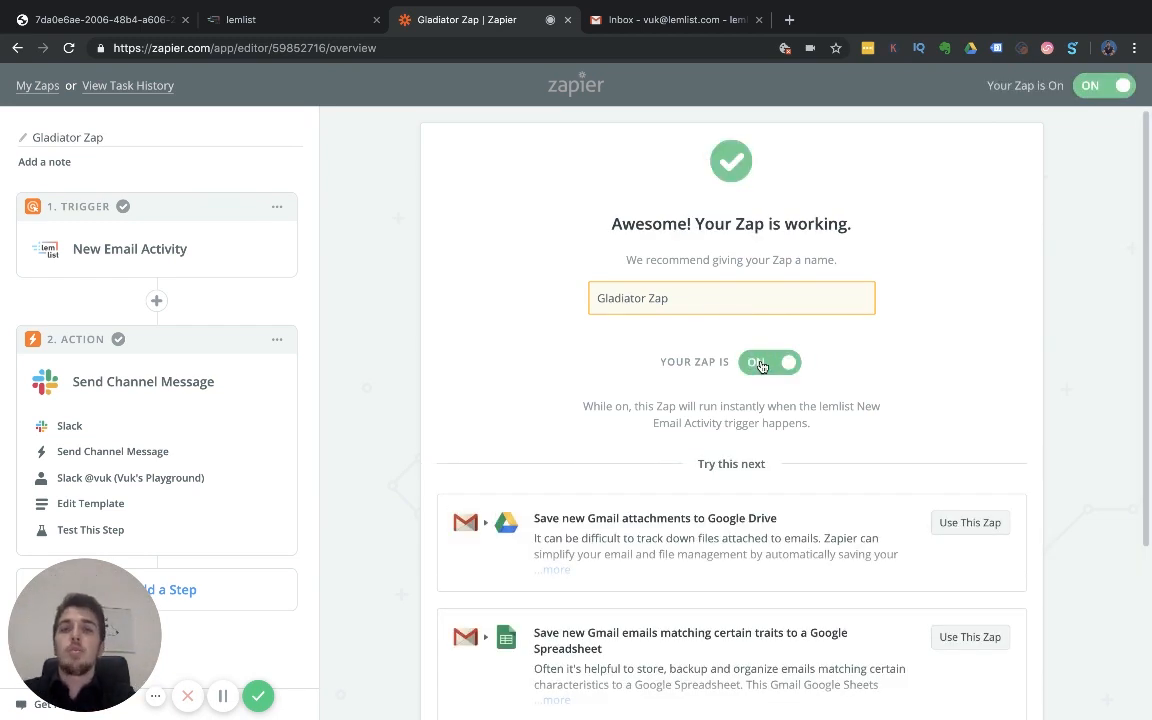
# Step: Switch to lemlist and open the Slack Test campaign for editing
pyautogui.click(238, 20)
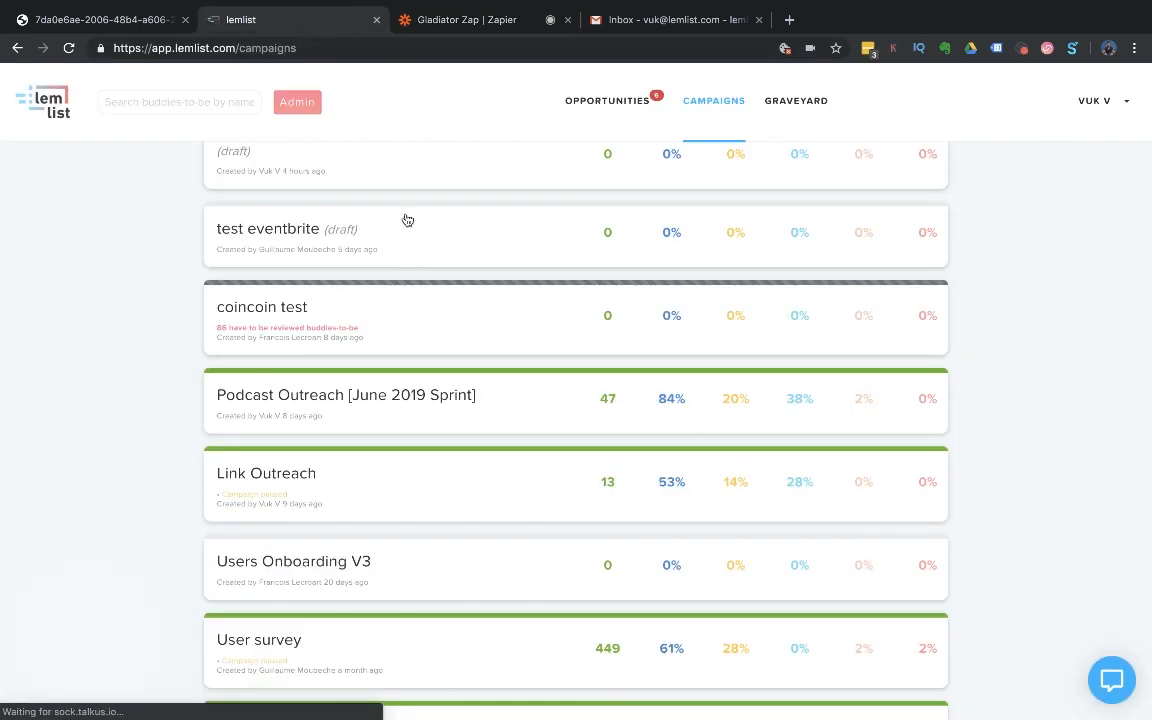
pyautogui.scroll(3, 404, 219)
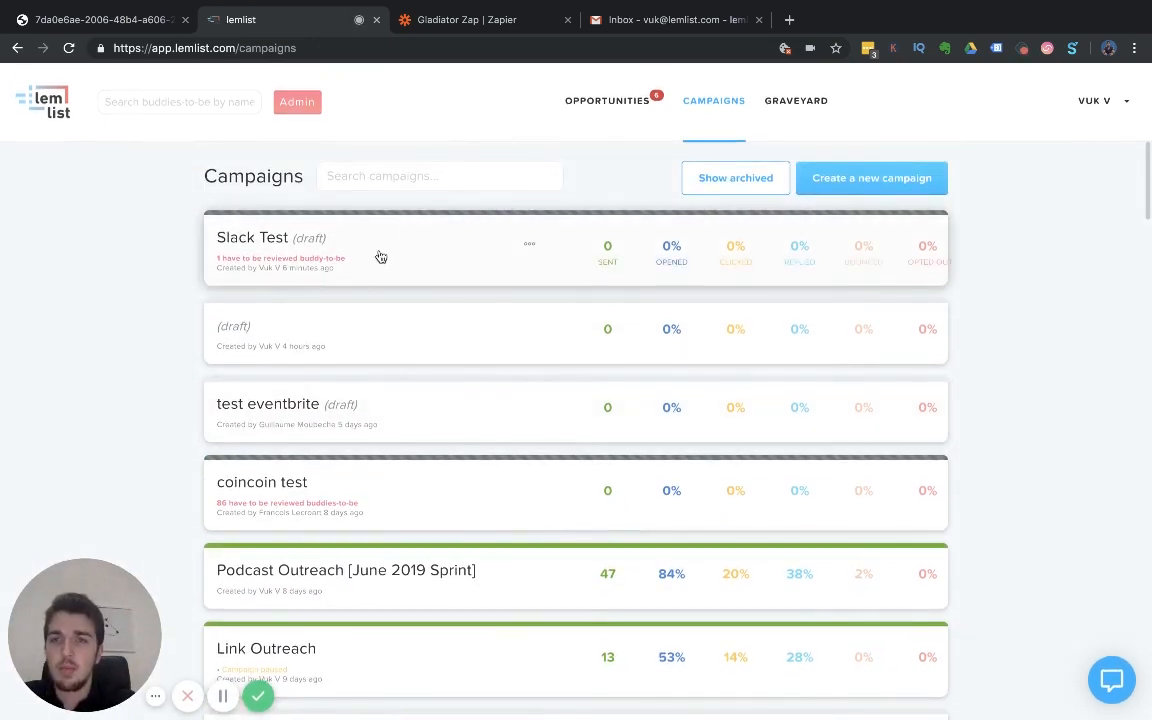
pyautogui.click(422, 257)
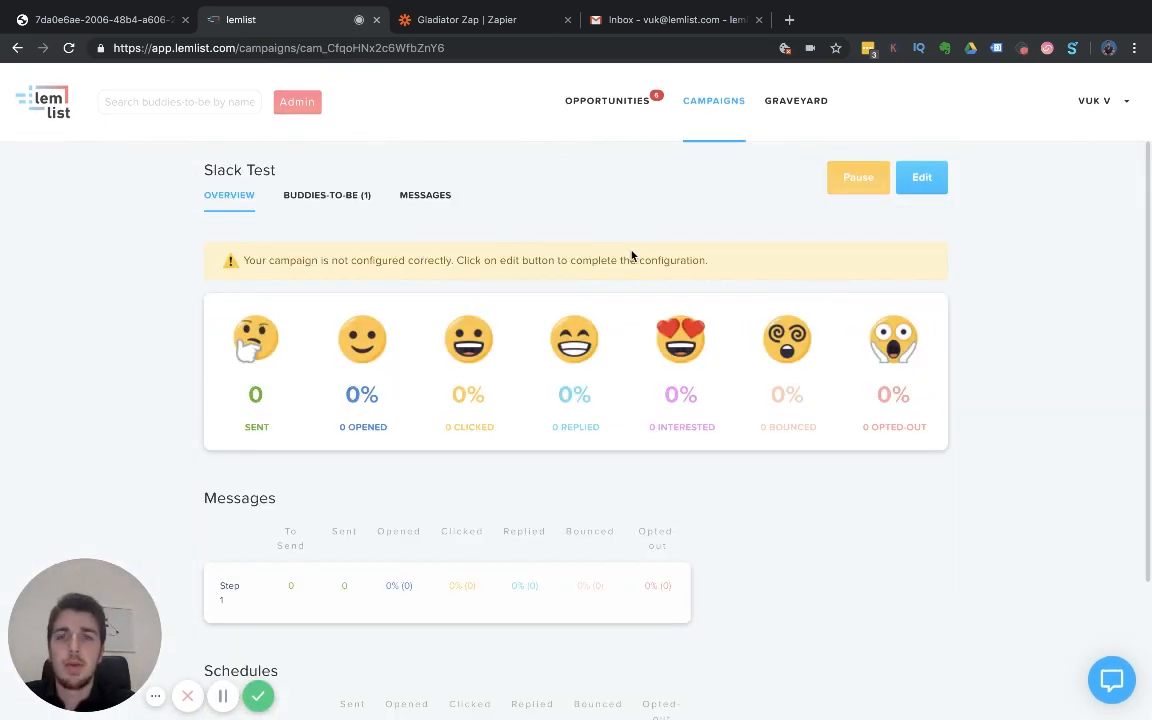
pyautogui.click(932, 177)
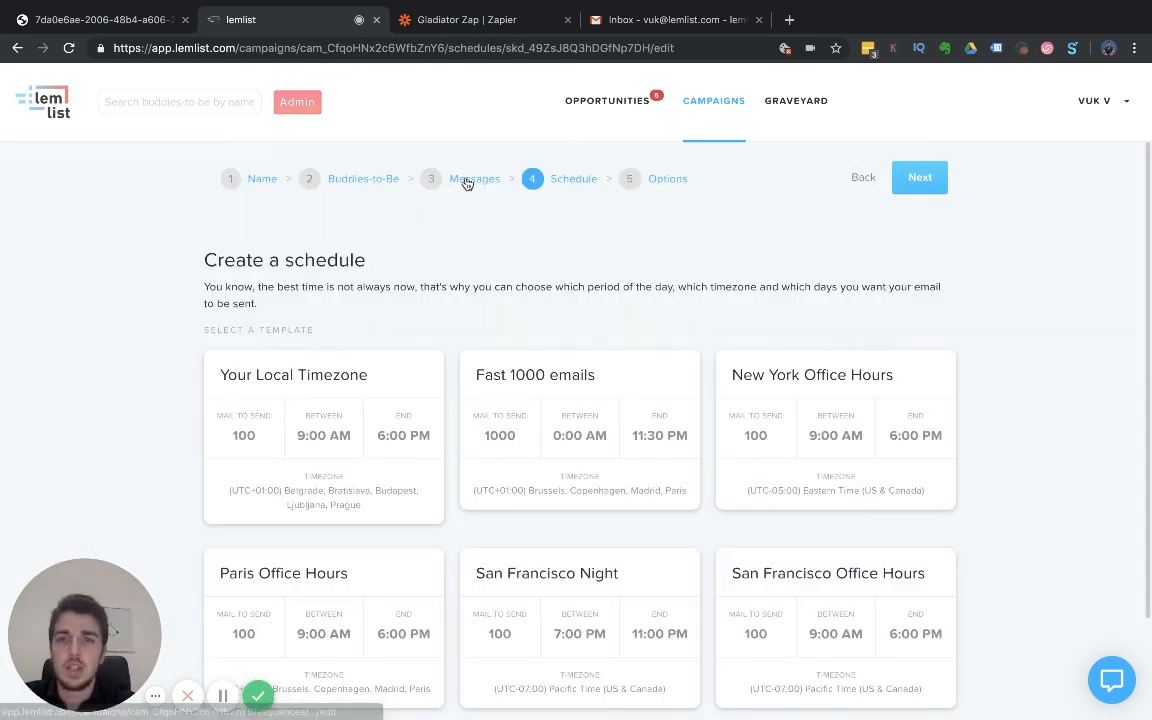
# Step: Check the campaign's step 1 email and choose the Your Local Timezone template for the schedule
pyautogui.click(420, 168)
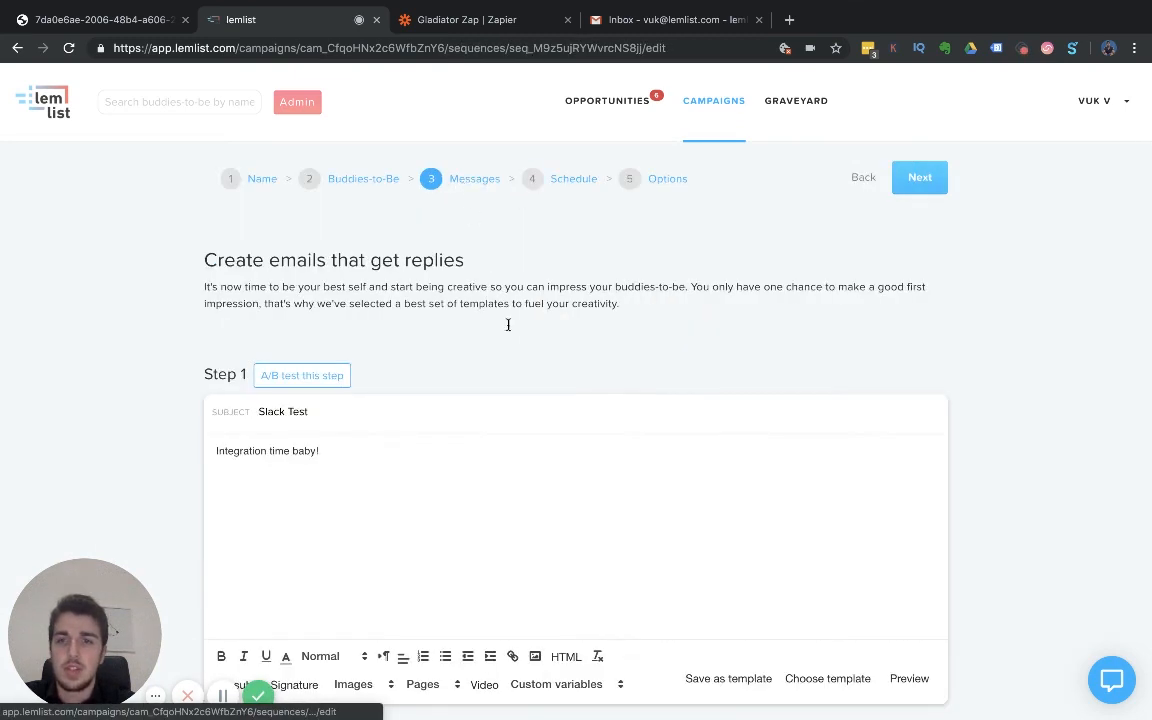
pyautogui.click(918, 177)
pyautogui.click(319, 460)
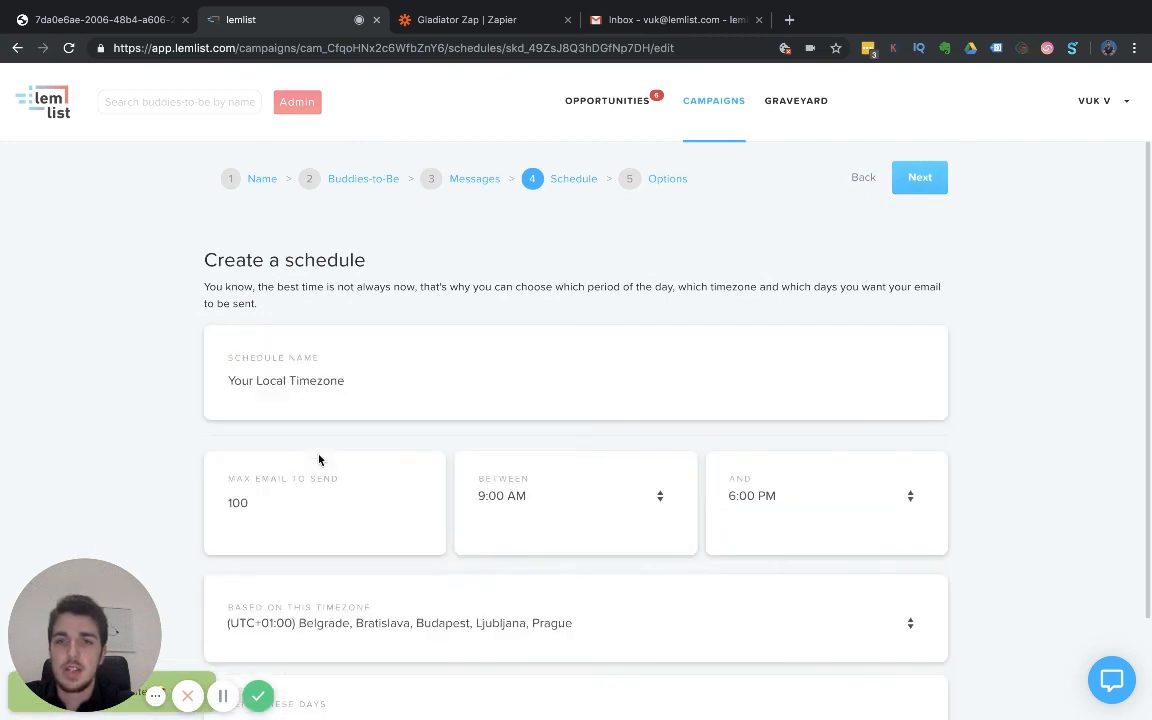
# Step: Set the schedule's sending window to between 8:00 PM and 10:00 PM
pyautogui.scroll(-3, 319, 460)
pyautogui.click(544, 336)
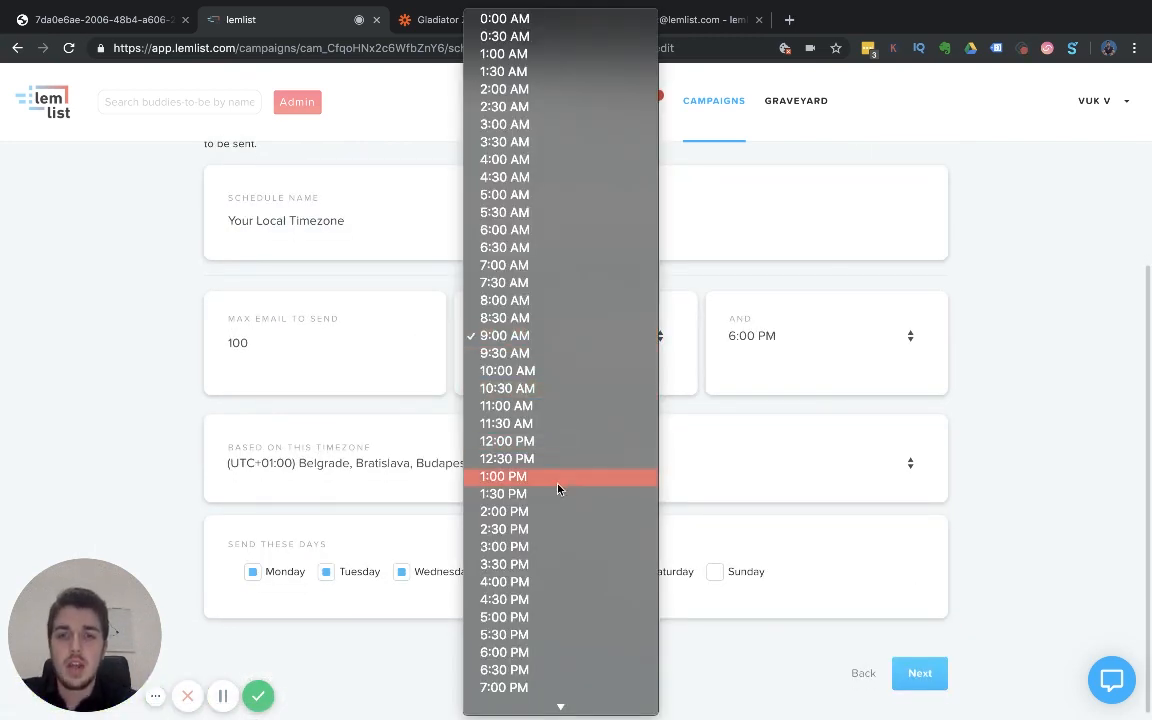
pyautogui.scroll(-2, 560, 539)
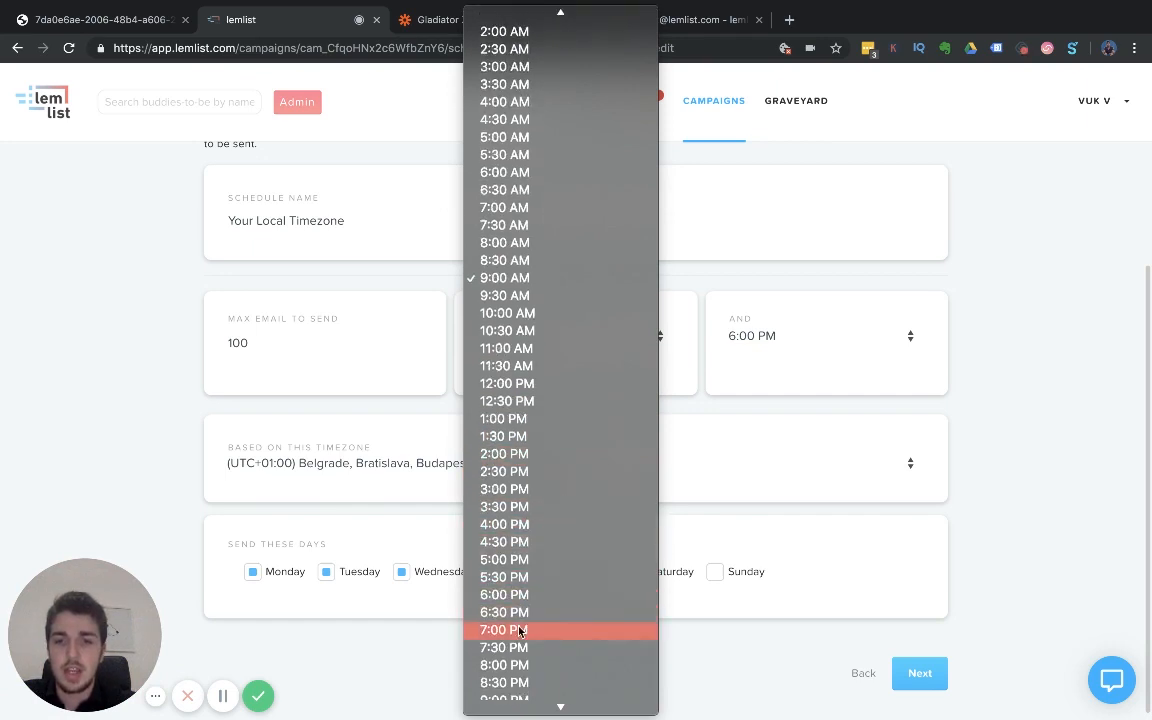
pyautogui.click(511, 665)
pyautogui.click(750, 340)
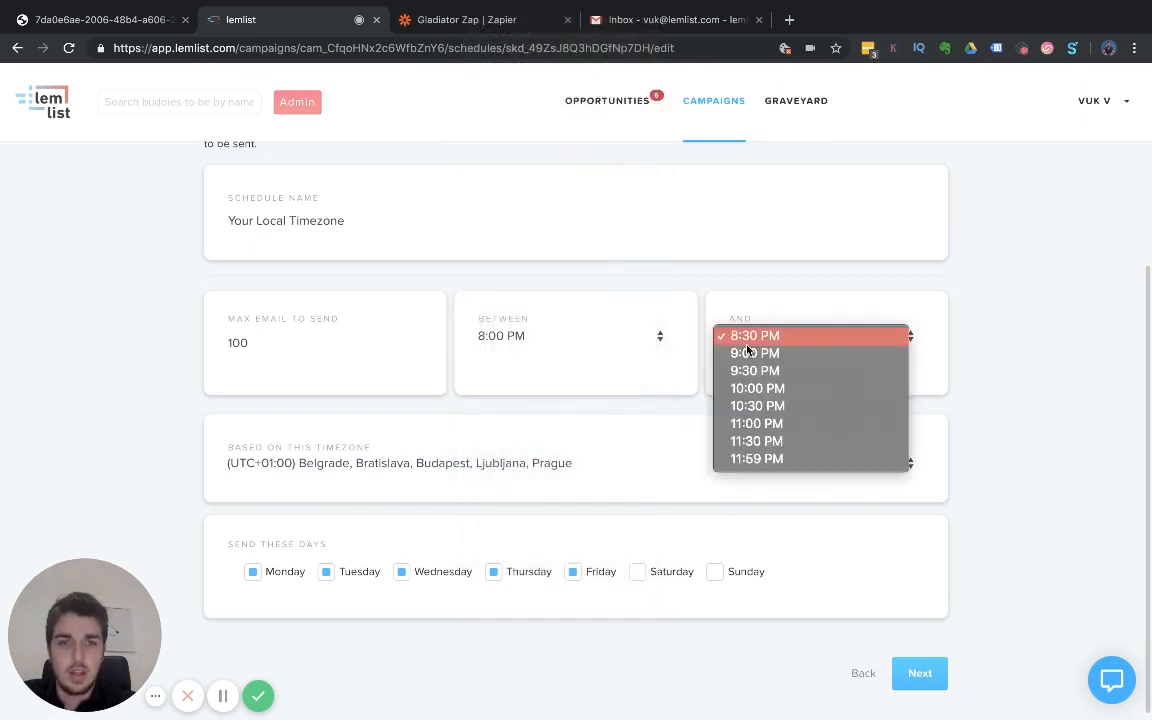
pyautogui.click(757, 389)
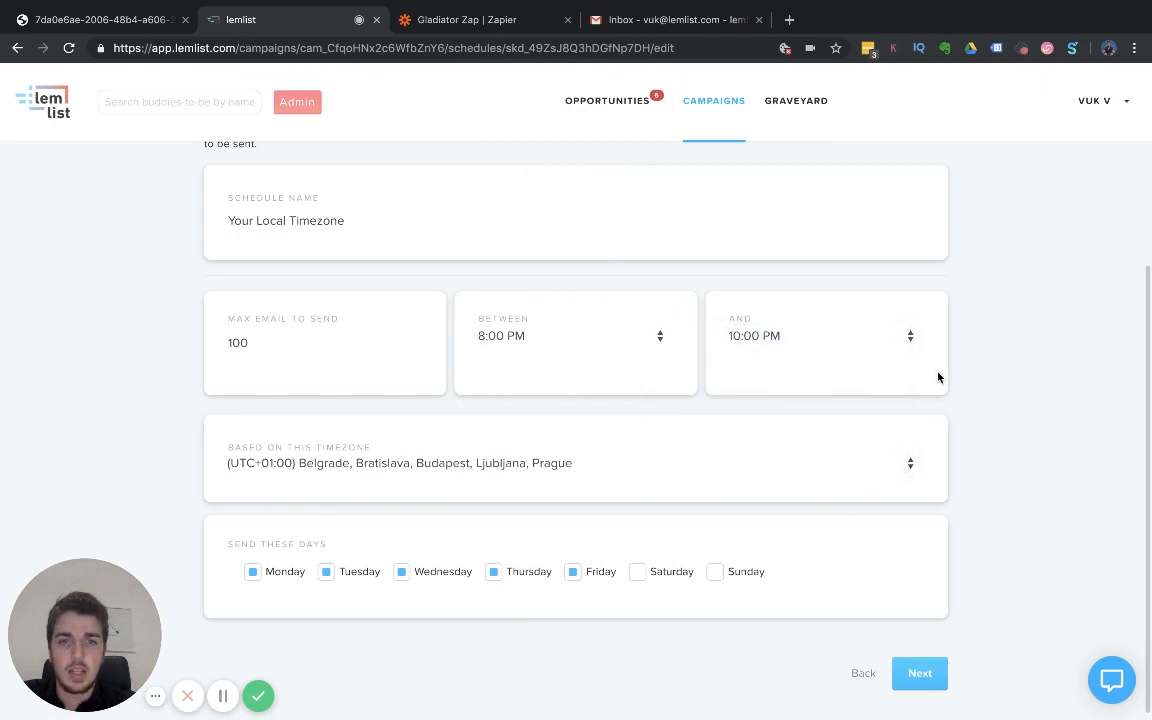
# Step: Check the current time, set the sending window's start to 9:00 PM and continue to the campaign options
pyautogui.moveTo(907, 5)
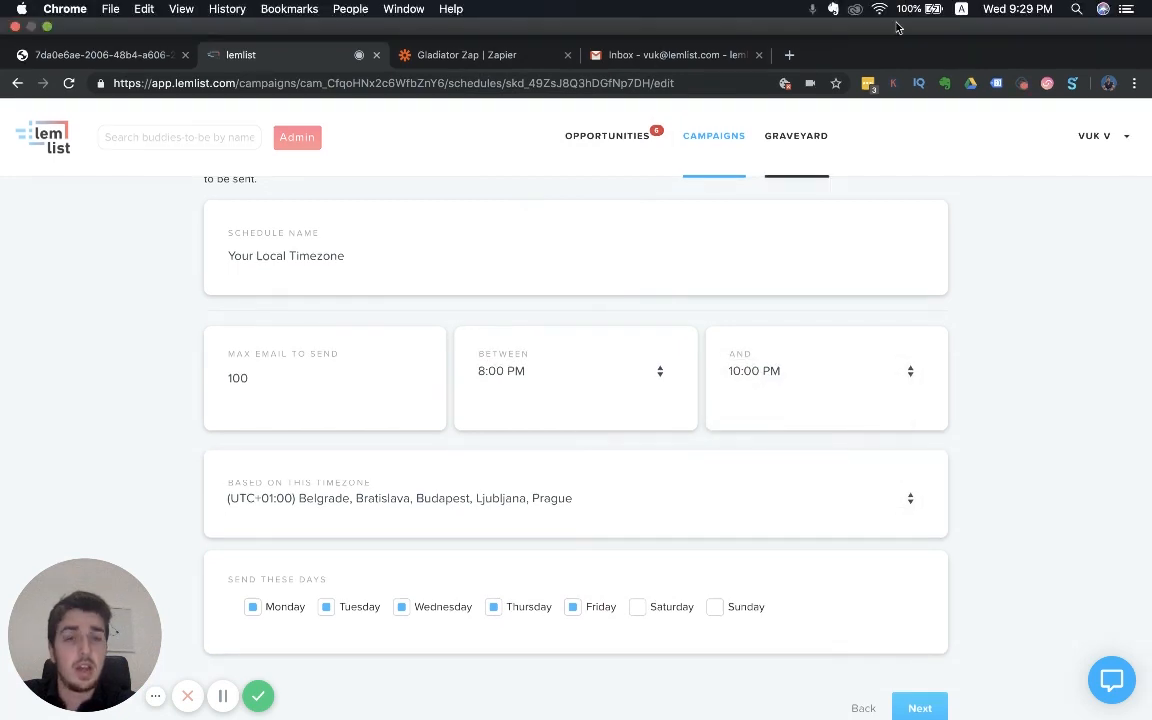
pyautogui.click(568, 345)
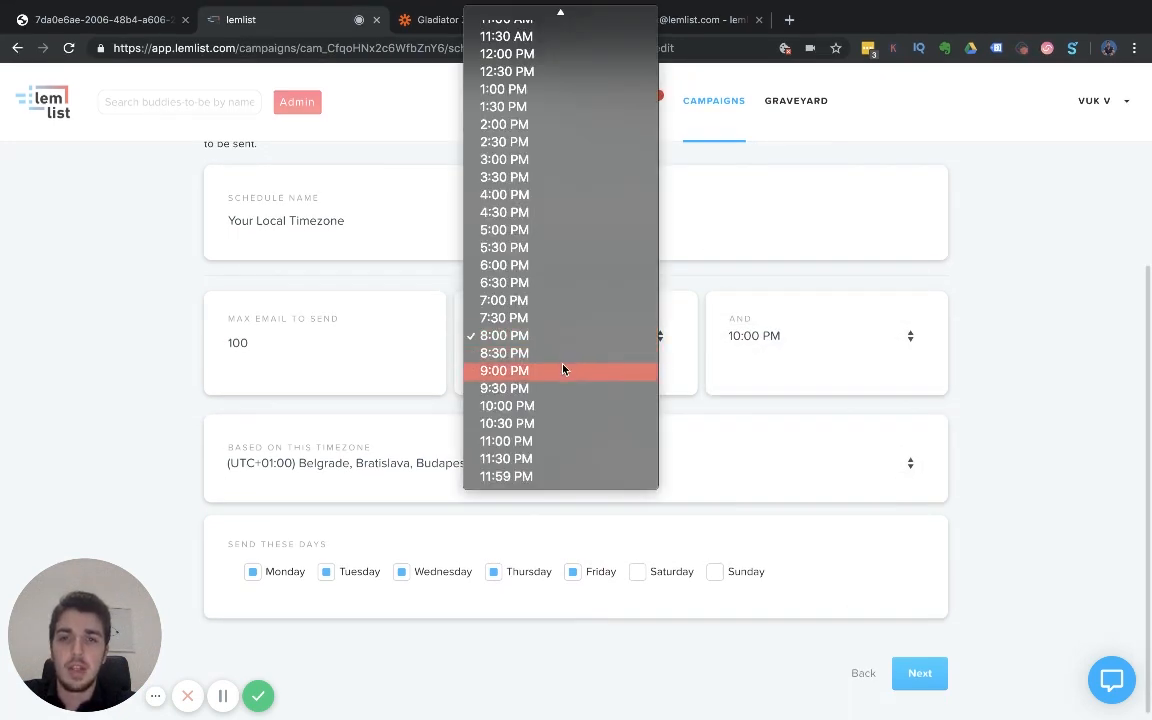
pyautogui.click(563, 369)
pyautogui.scroll(-1, 1033, 333)
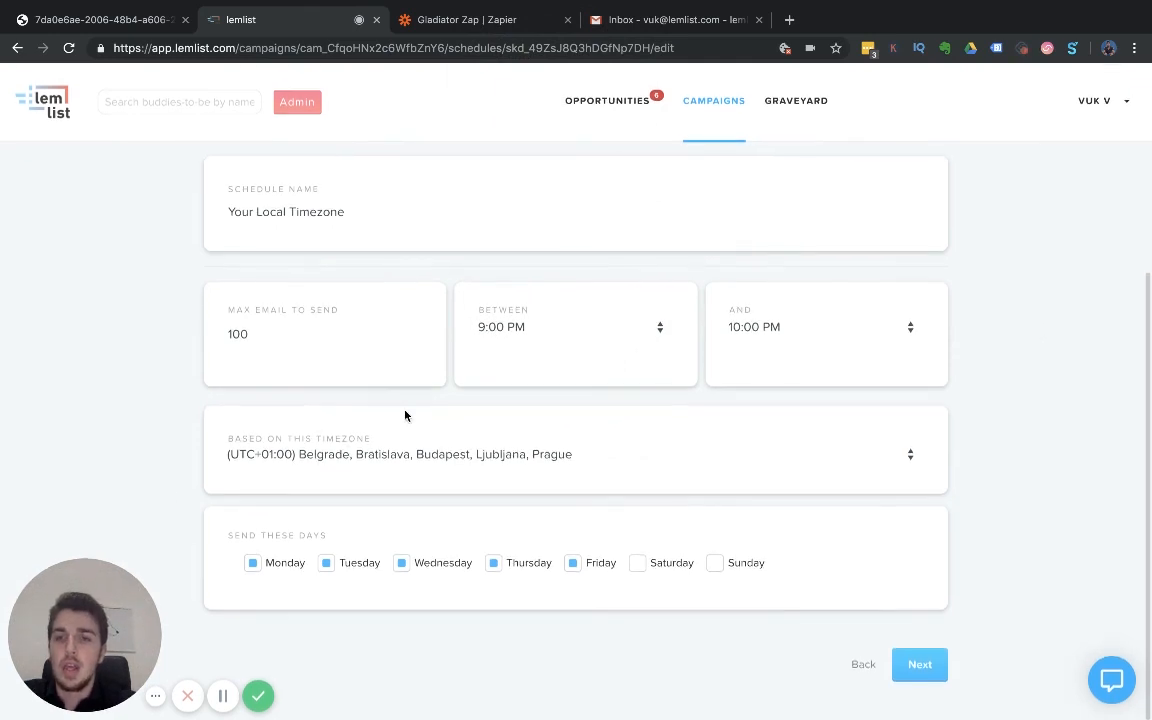
pyautogui.click(920, 665)
# Step: Select the account owner's own lemlist email address as the campaign's sender
pyautogui.click(276, 191)
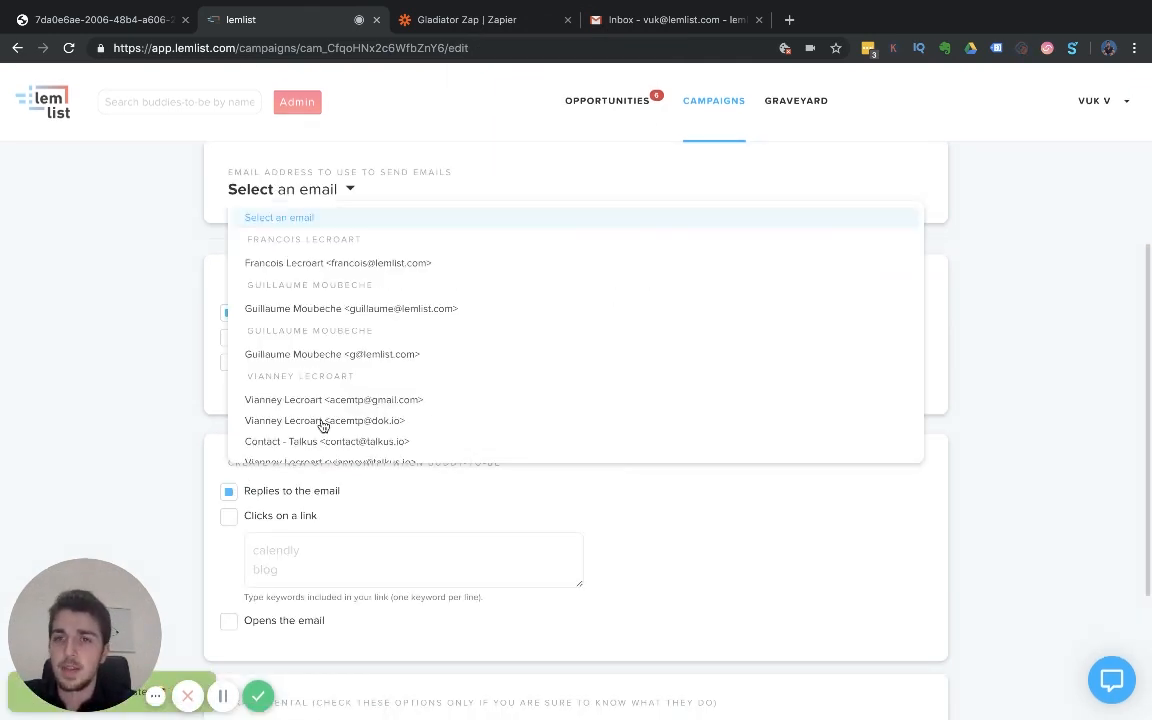
pyautogui.scroll(-5, 322, 425)
pyautogui.click(290, 301)
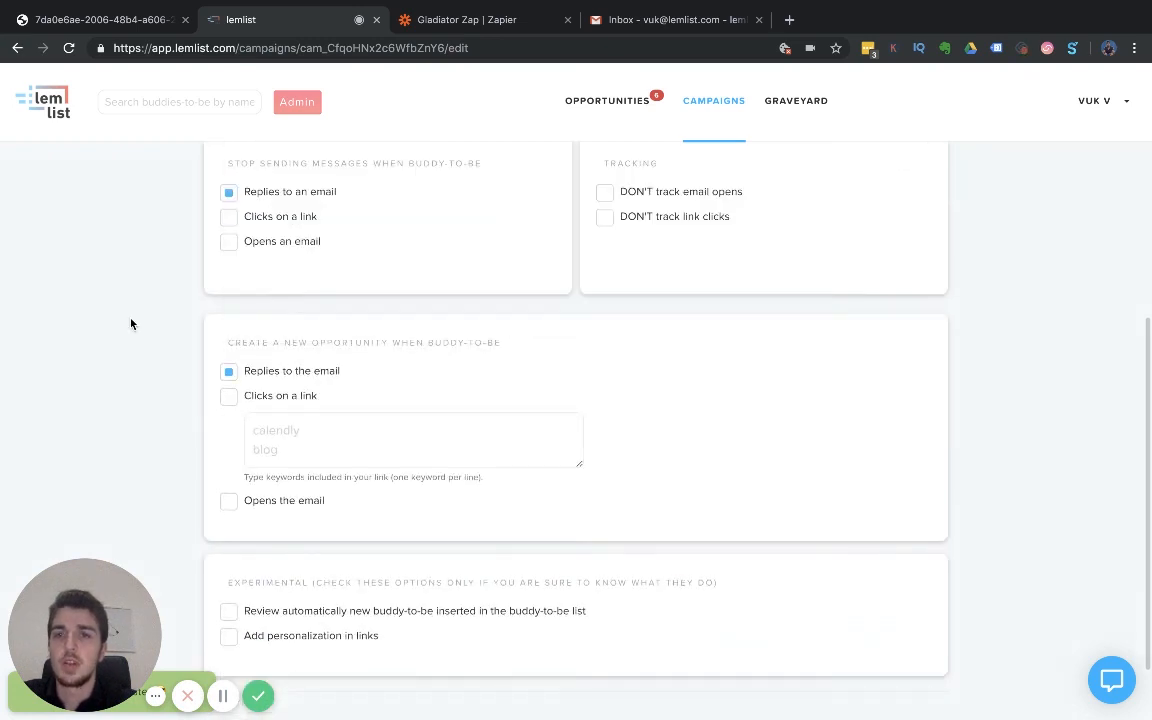
# Step: Keep the remaining campaign options at their defaults, create the campaign and mark the lead's step 1 email as reviewed
pyautogui.scroll(-1, 131, 324)
pyautogui.scroll(1, 131, 324)
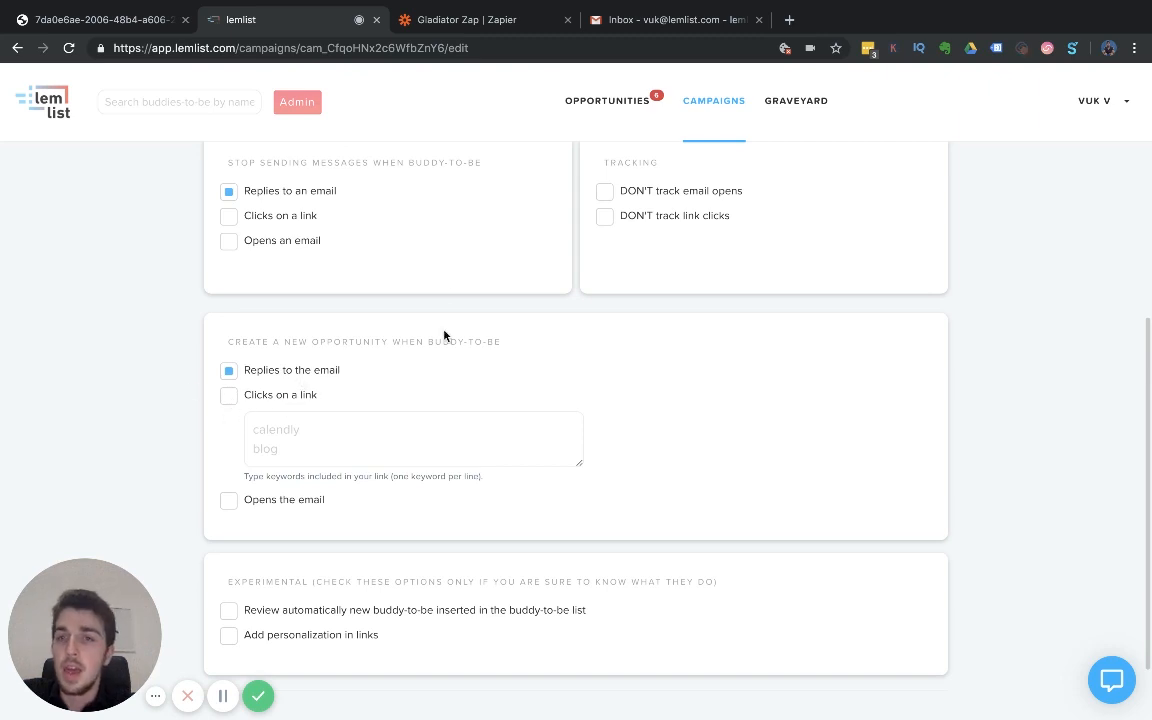
pyautogui.scroll(-2, 443, 300)
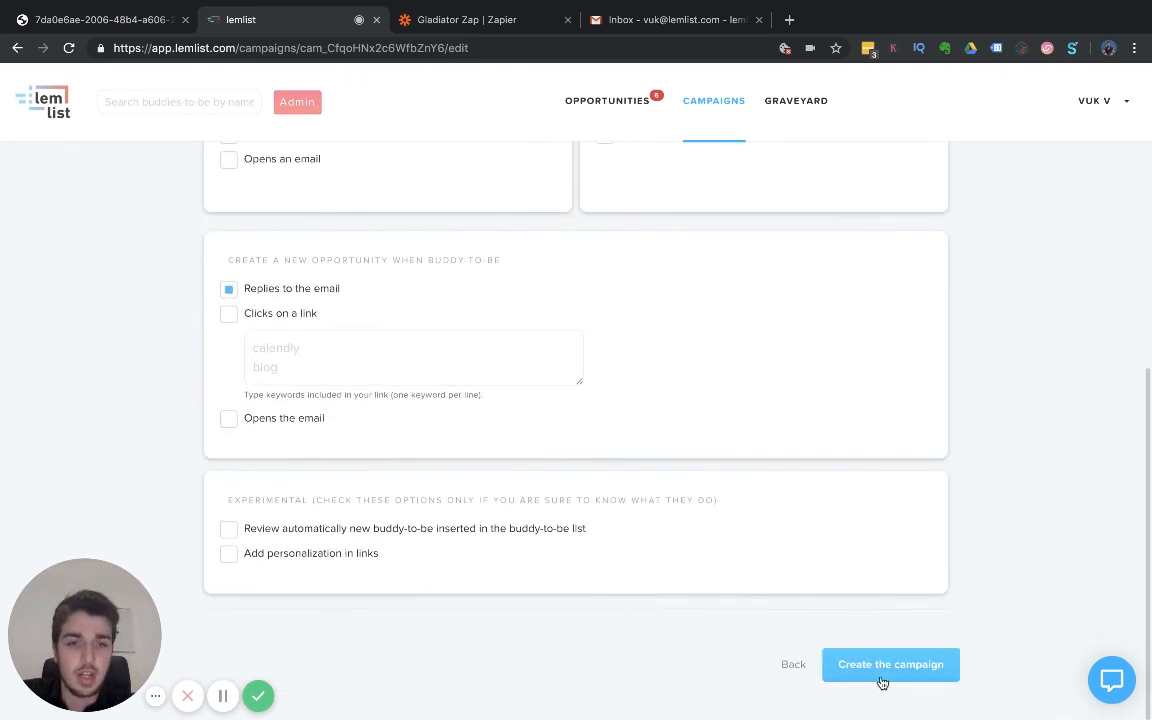
pyautogui.click(882, 674)
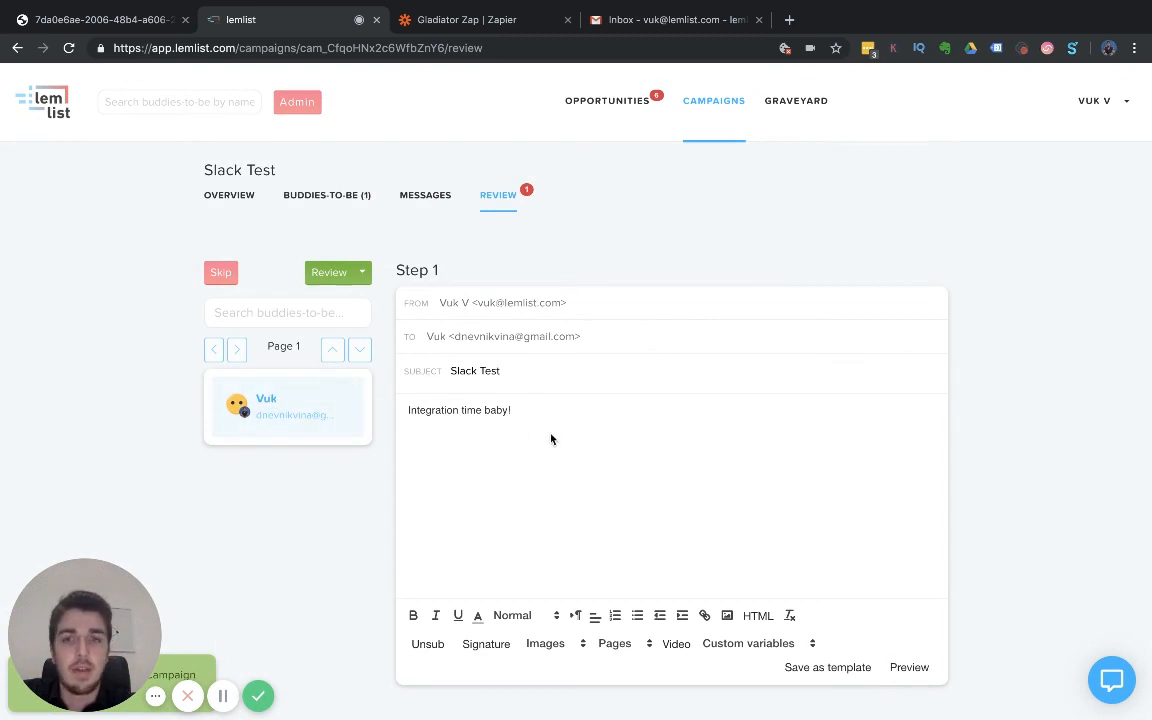
pyautogui.click(325, 273)
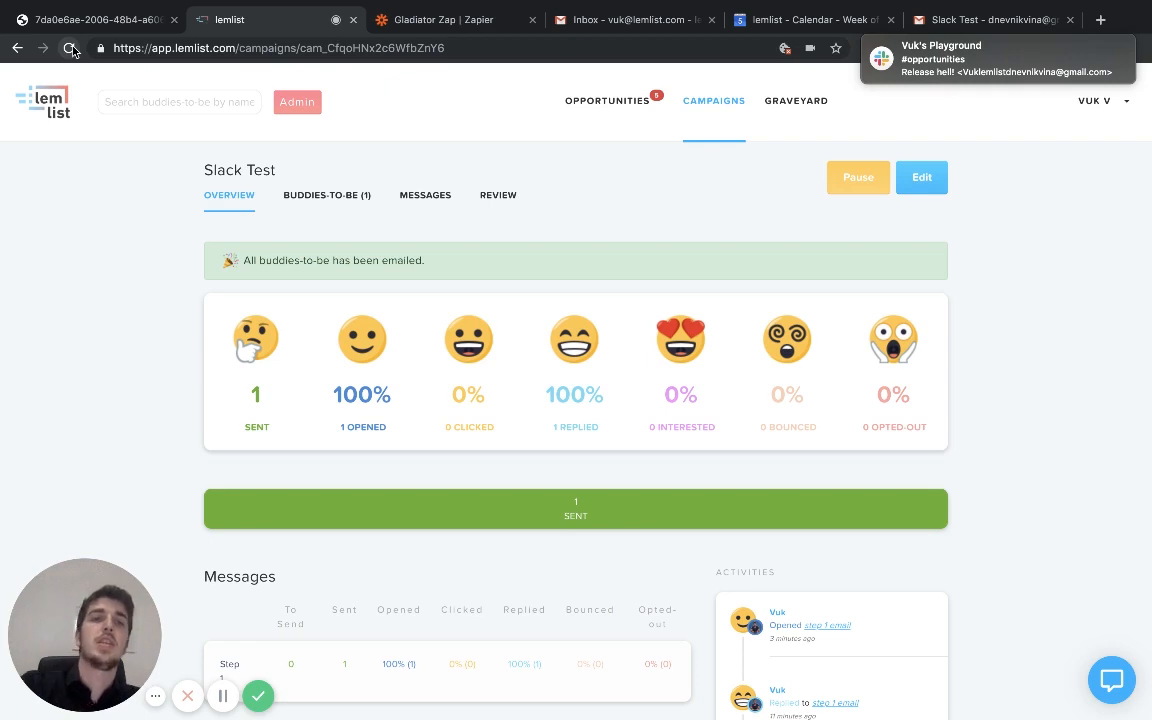
# Step: Check the opportunities channel in Slack for the zap's message and examine the reply activity in the lemlist campaign overview
pyautogui.hotkey('ctrl', 'Left')
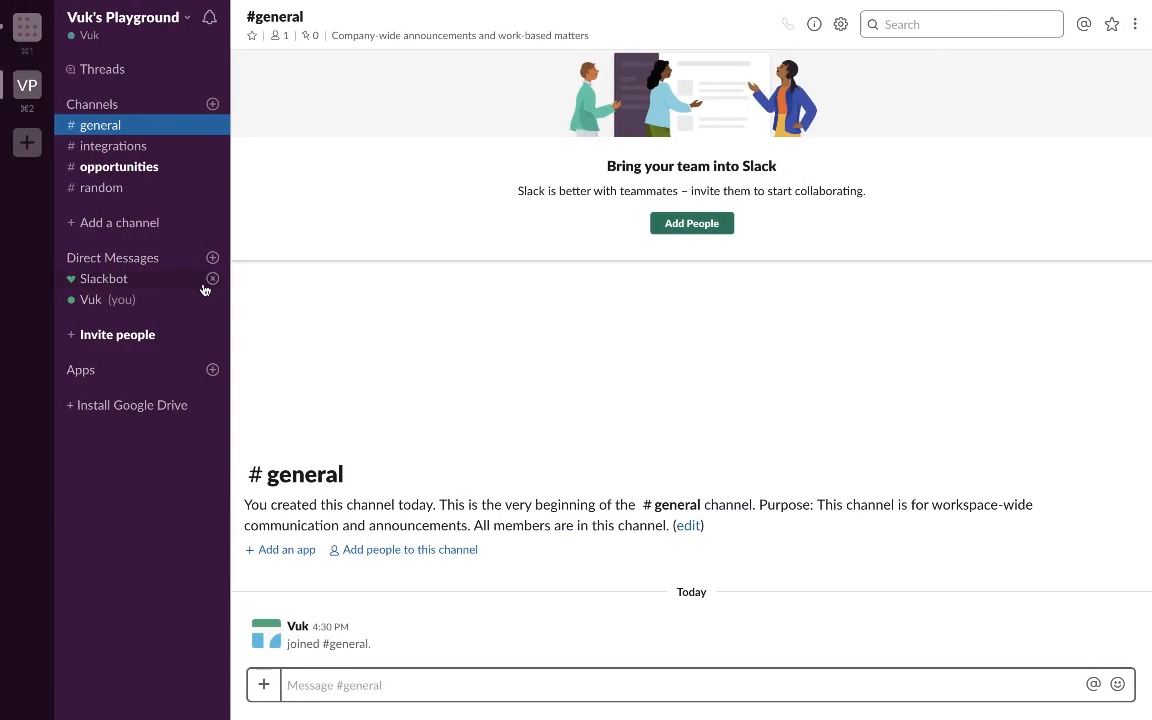
pyautogui.click(92, 164)
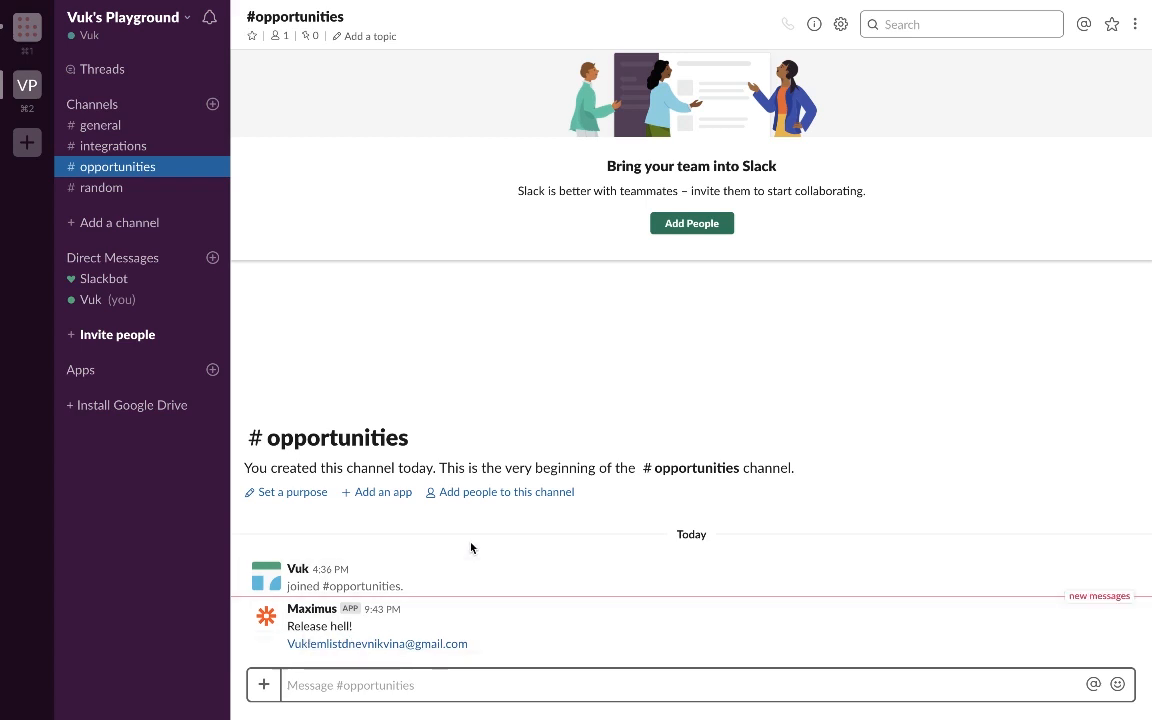
pyautogui.hotkey('ctrl', 'Right')
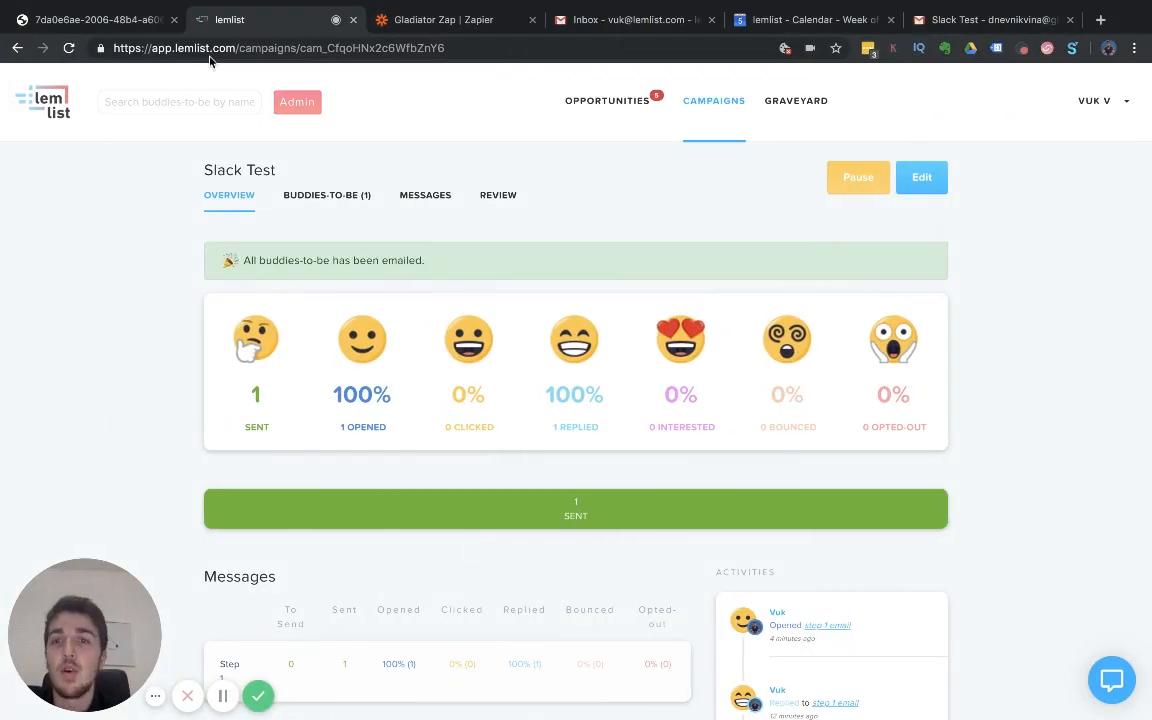
pyautogui.scroll(-3, 900, 450)
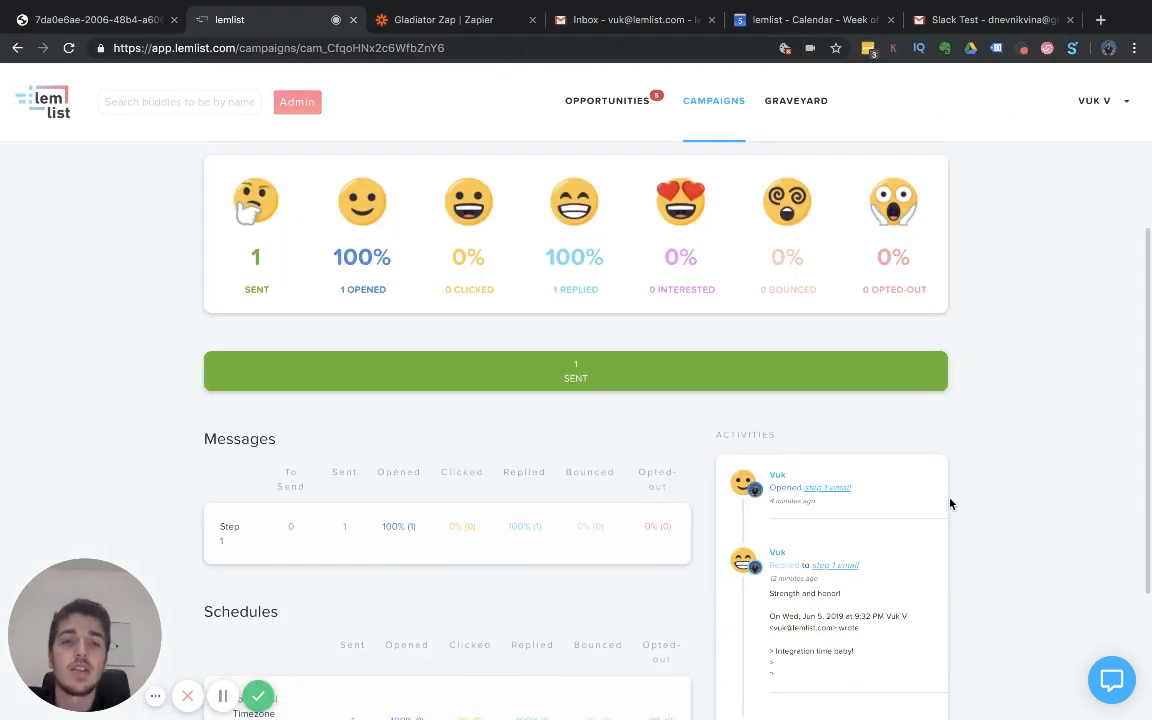
pyautogui.scroll(-1, 928, 494)
# Step: In Slack, start a thread on the Maximus message and reply "I got this, will circle back on the outcome"
pyautogui.hotkey('ctrl', 'Left')
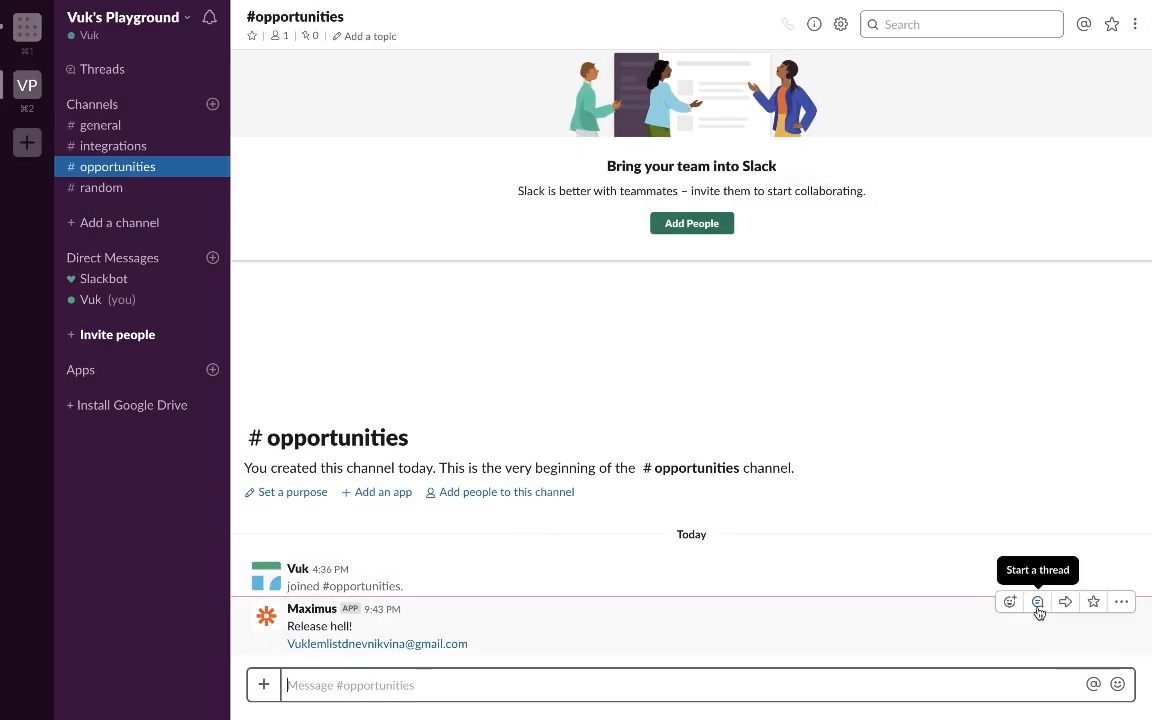
pyautogui.click(1039, 603)
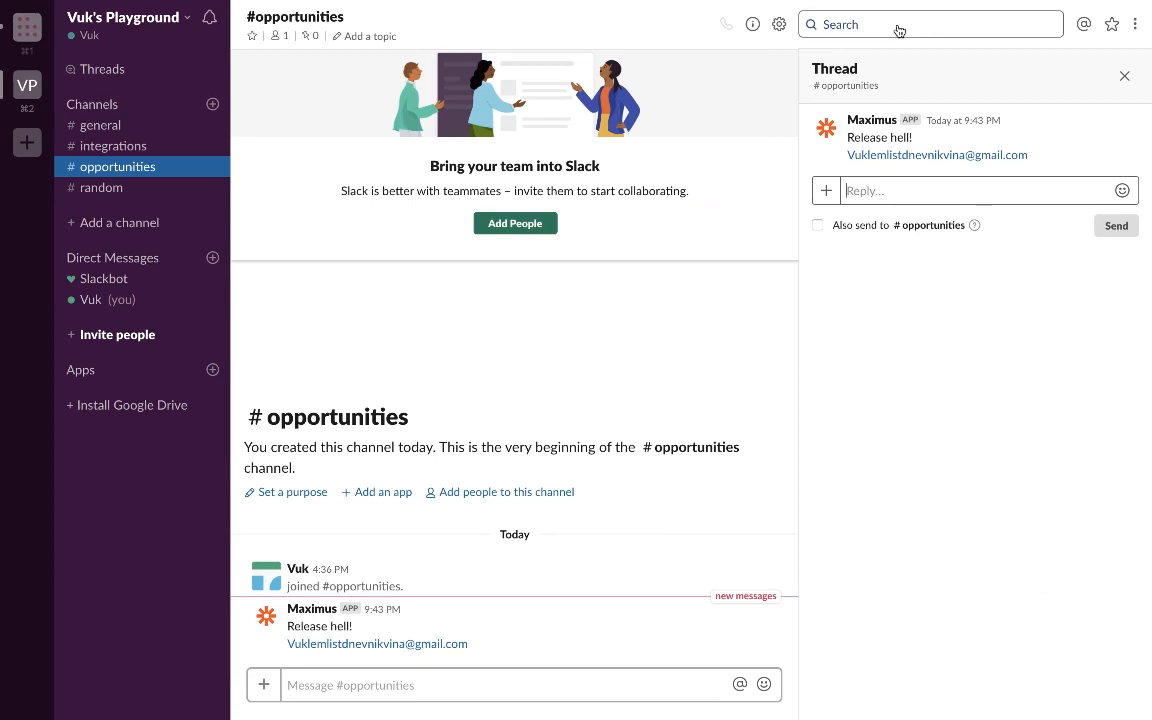
pyautogui.write('I got t')
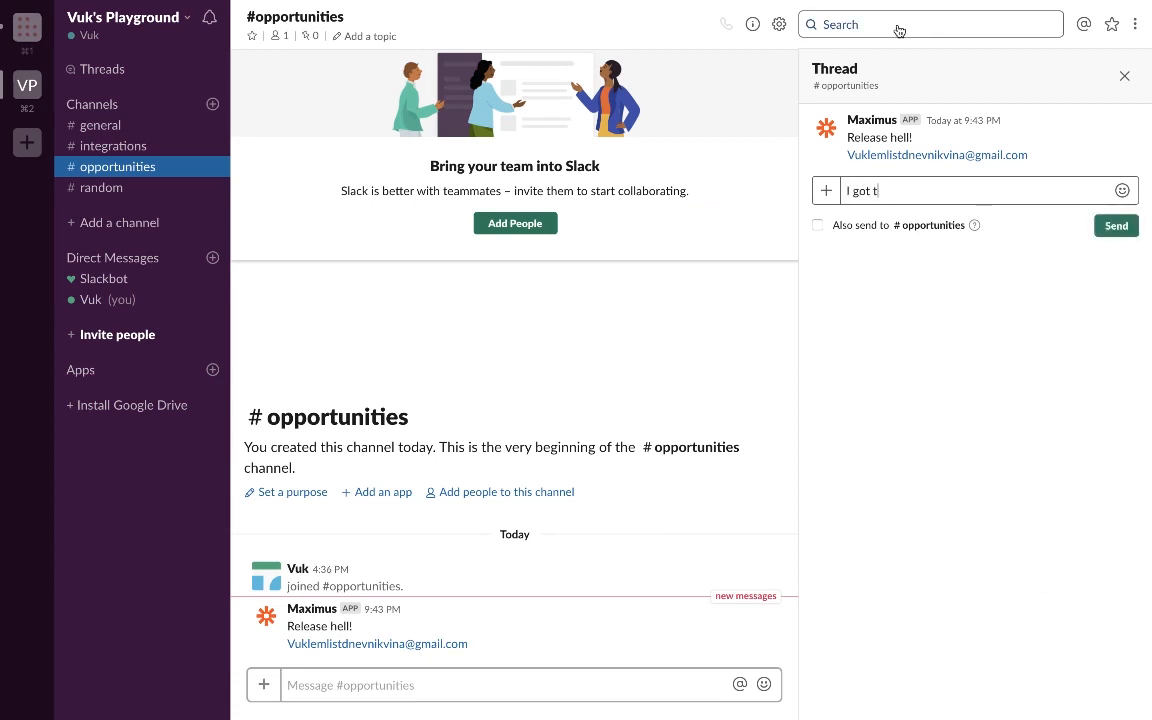
pyautogui.write('his, will circle back on ')
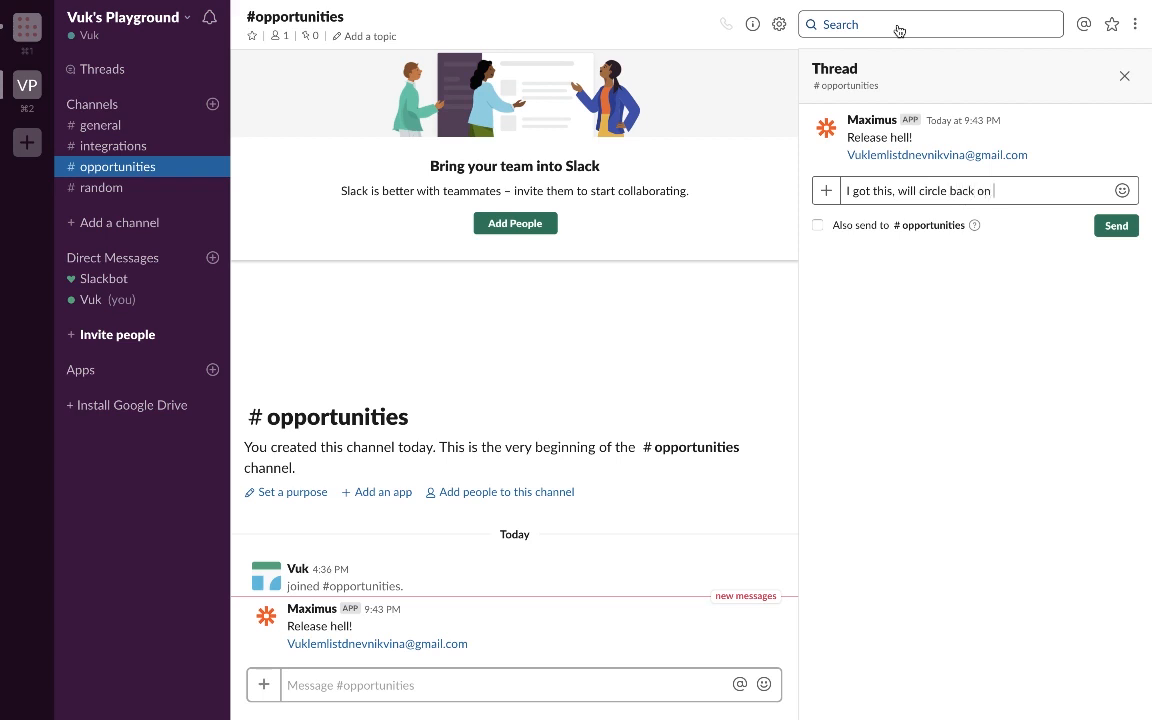
pyautogui.write('the outcome')
pyautogui.press('Return')
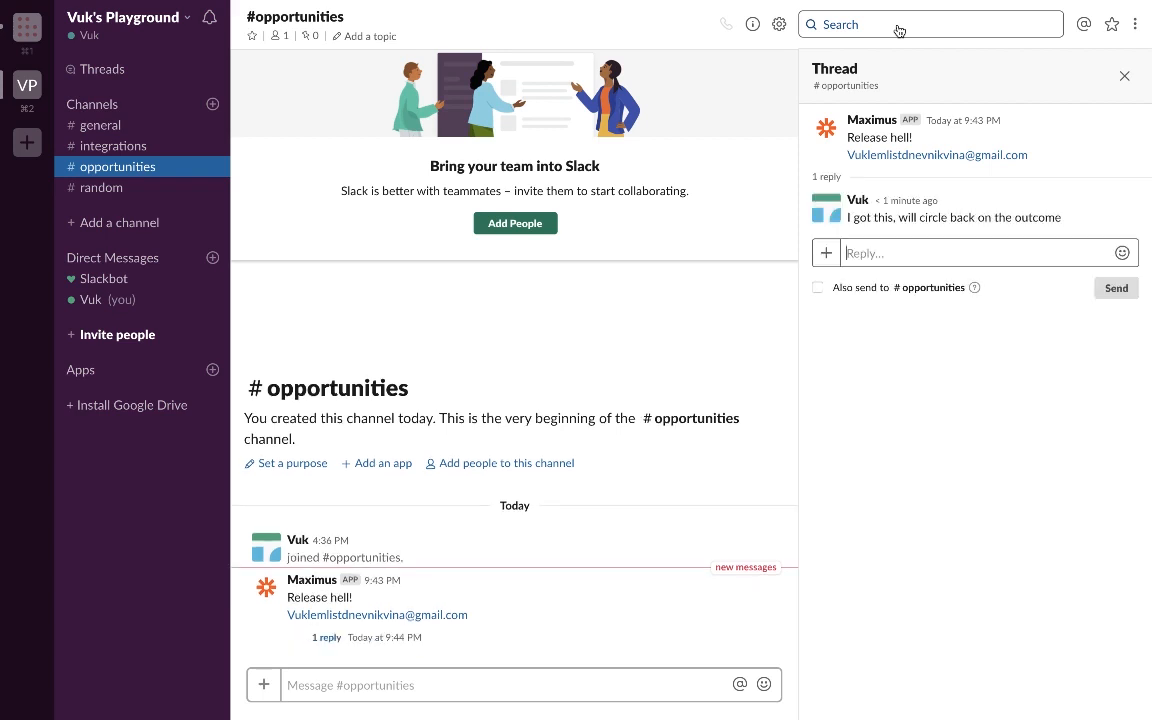
# Step: Post a second thread reply greeting a colleague with "Yo" and their first name, followed by "all yours man"
pyautogui.write('@')
pyautogui.press('BackSpace')
pyautogui.write('You Jo')
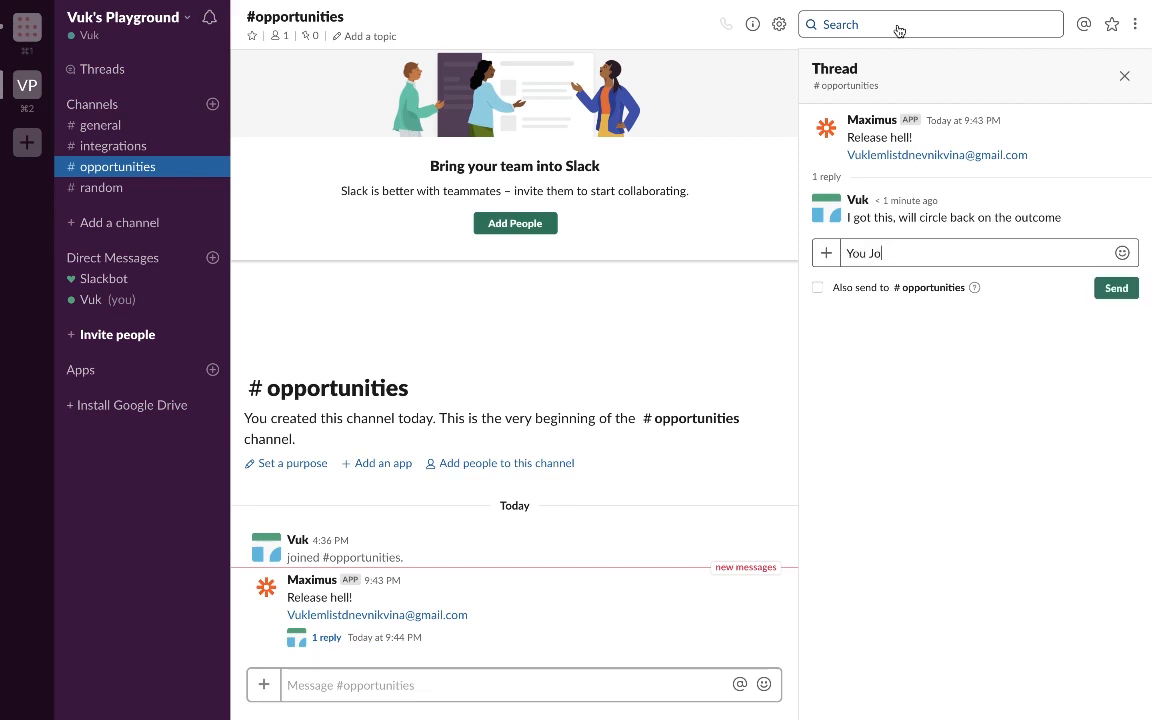
pyautogui.press('BackSpace')
pyautogui.press('BackSpace')
pyautogui.press('BackSpace')
pyautogui.press('BackSpace')
pyautogui.write('John, all yours man')
pyautogui.press('Return')
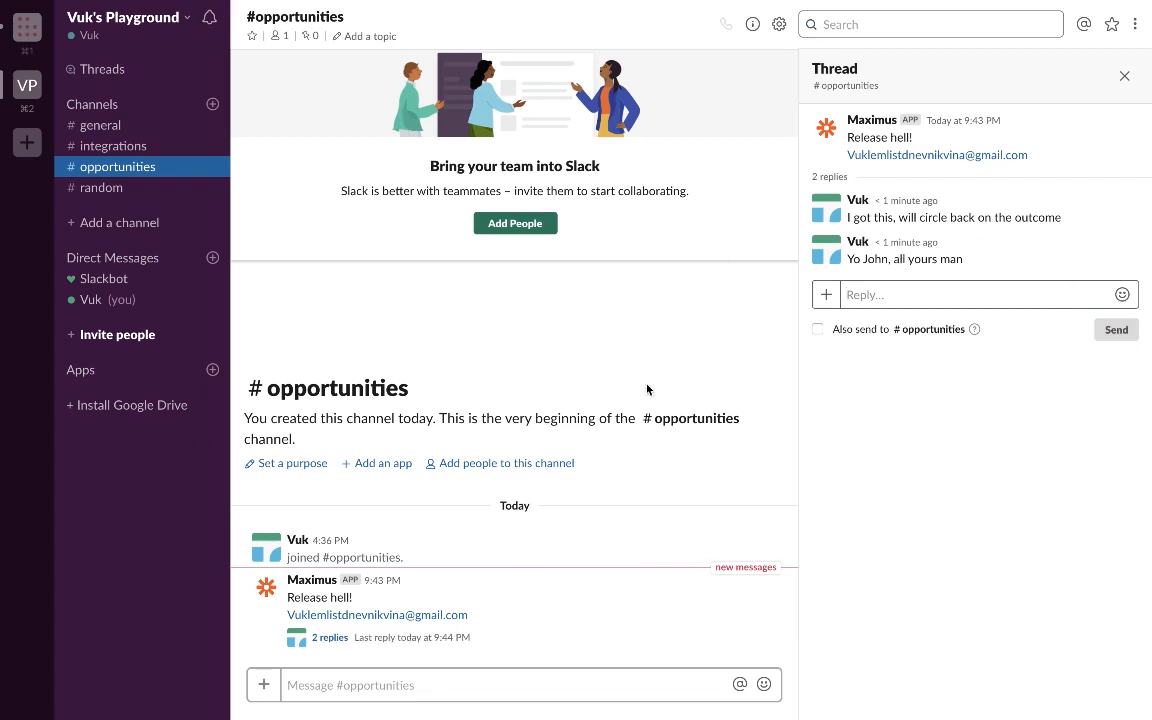
# Step: Switch back to lemlist and view the Slack Test campaign's overview statistics
pyautogui.hotkey('ctrl', 'Right')
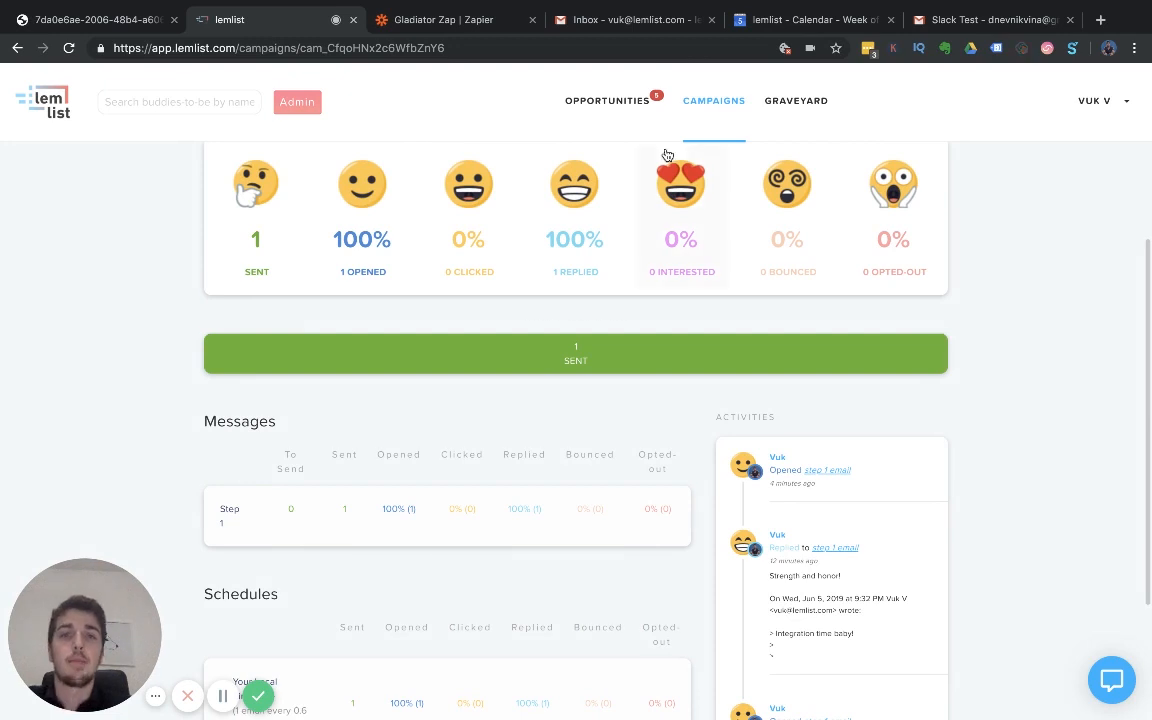
pyautogui.scroll(3, 146, 454)
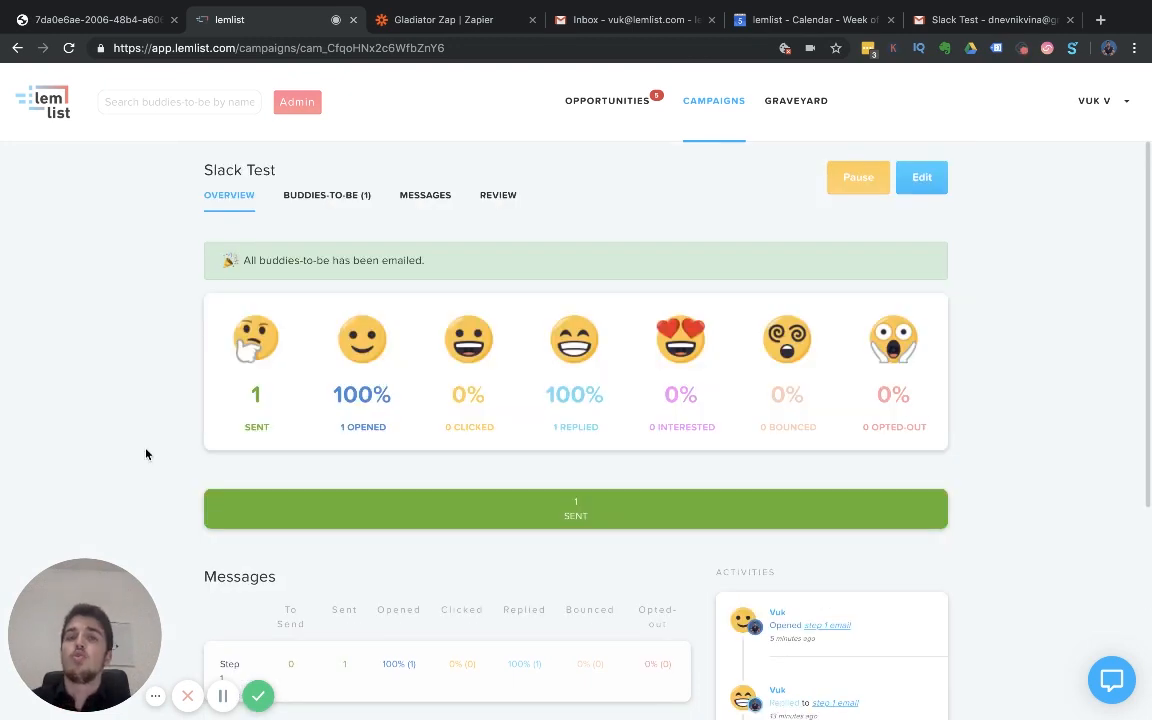